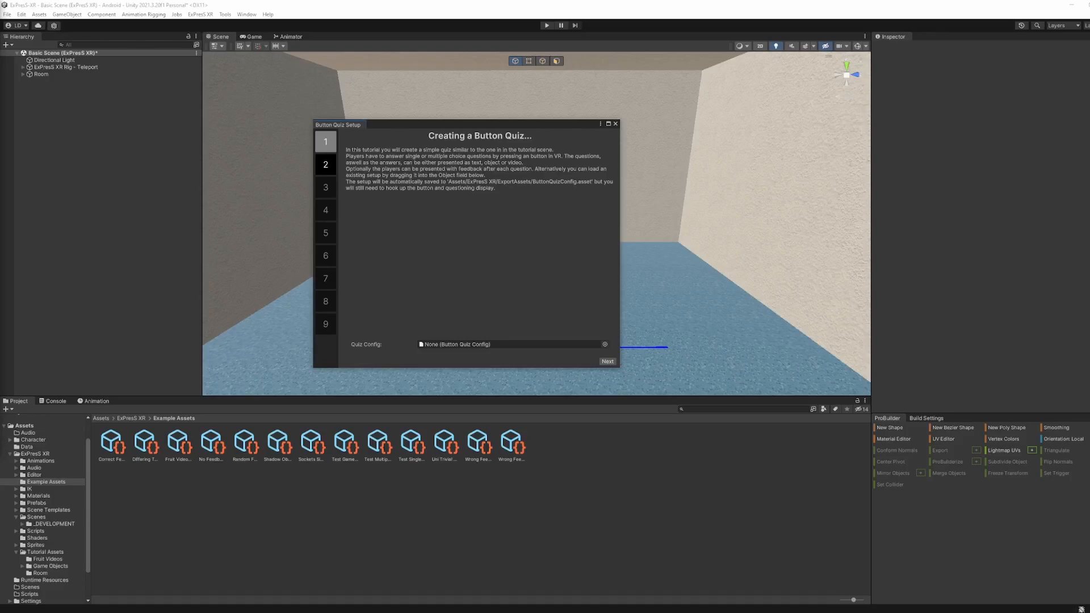
Open the Button Quiz Setup, leave the quiz config set to None, and continue to the quiz type page
click(200, 14)
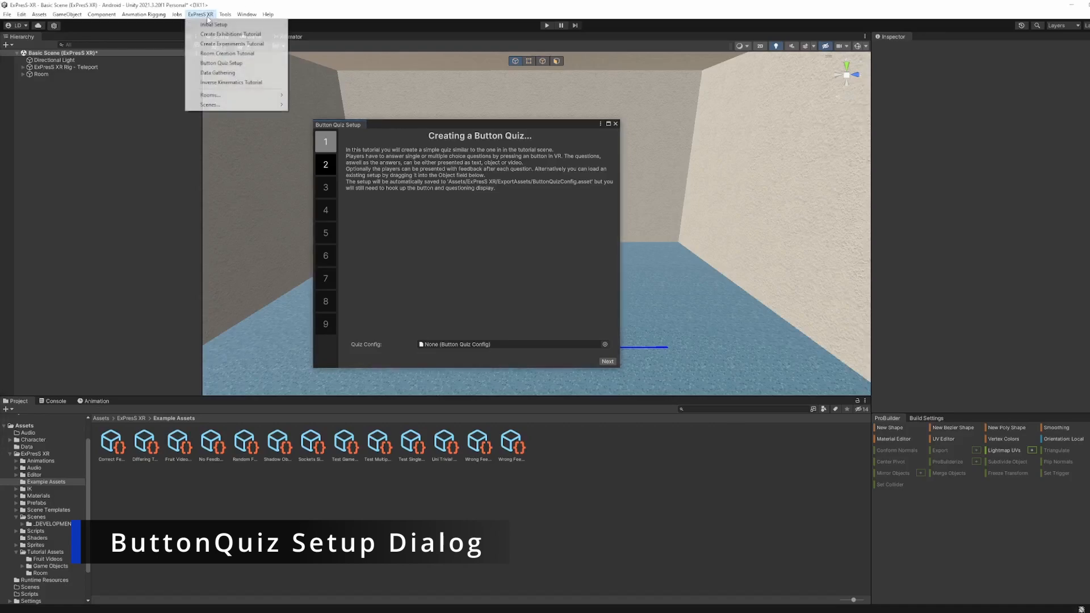
click(251, 65)
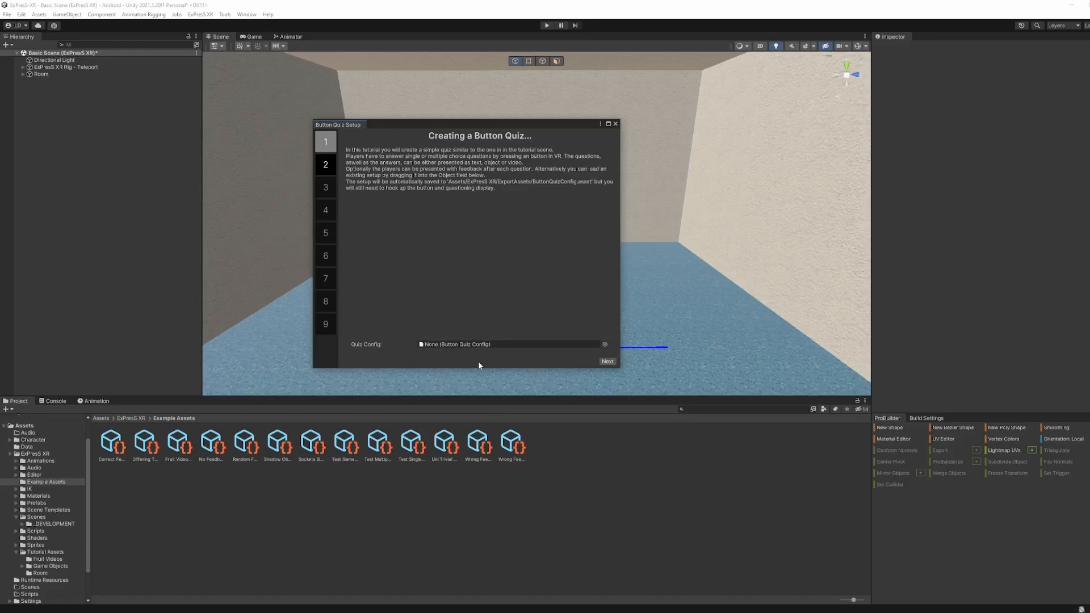
click(605, 343)
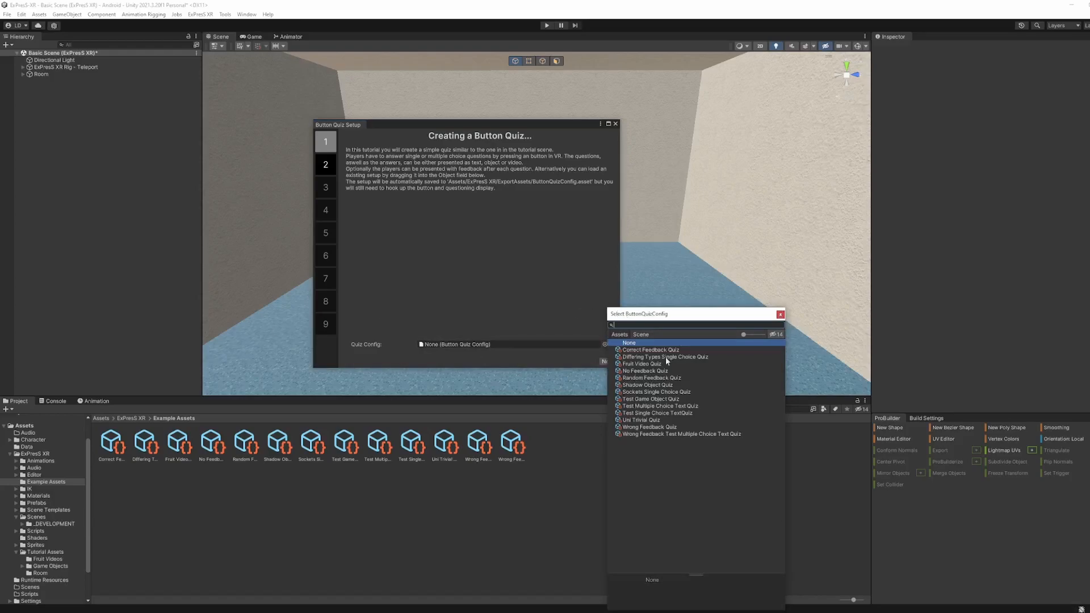
click(781, 315)
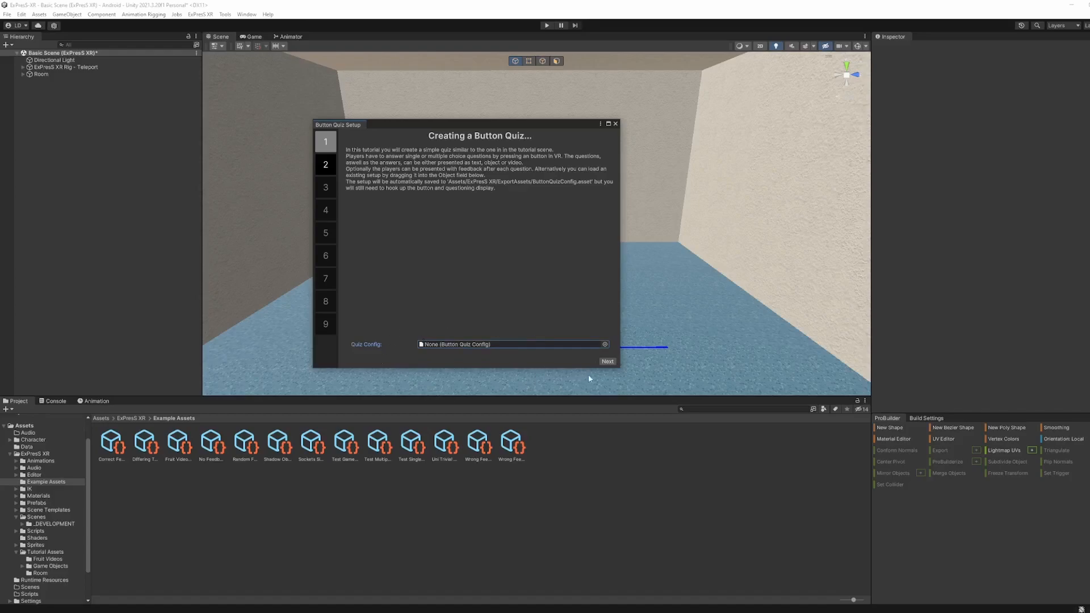
click(608, 362)
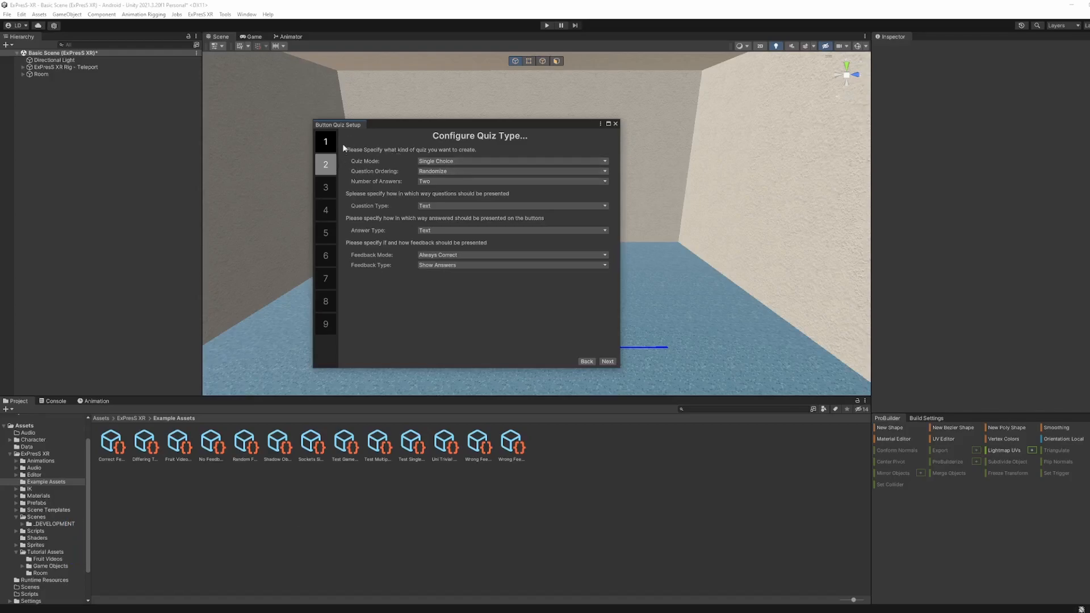
Examine the available options for quiz mode, question ordering, number of answers, question type, feedback mode and feedback type
click(438, 164)
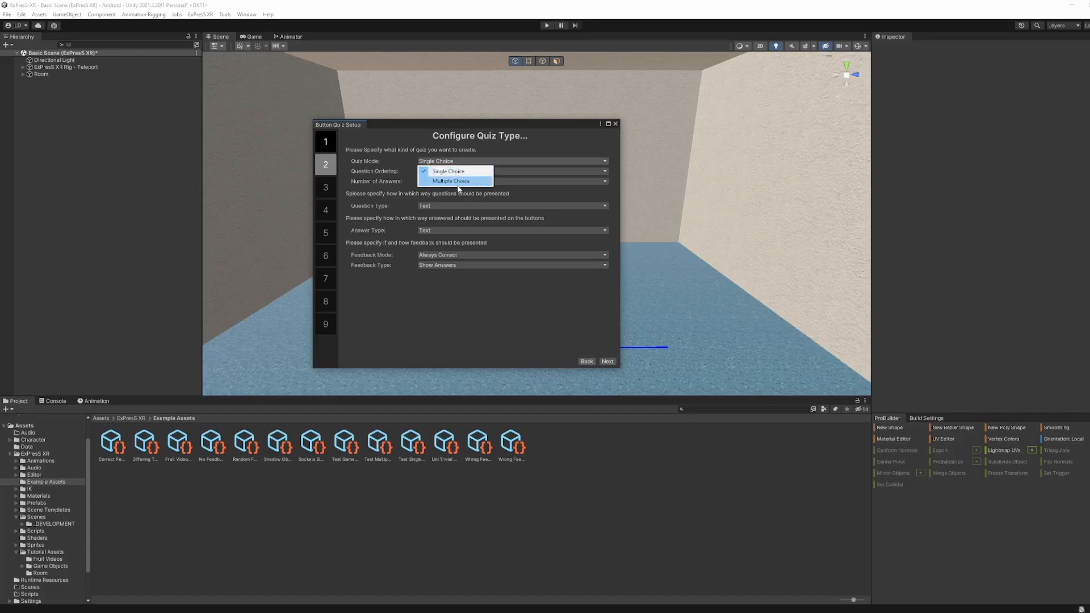
click(374, 173)
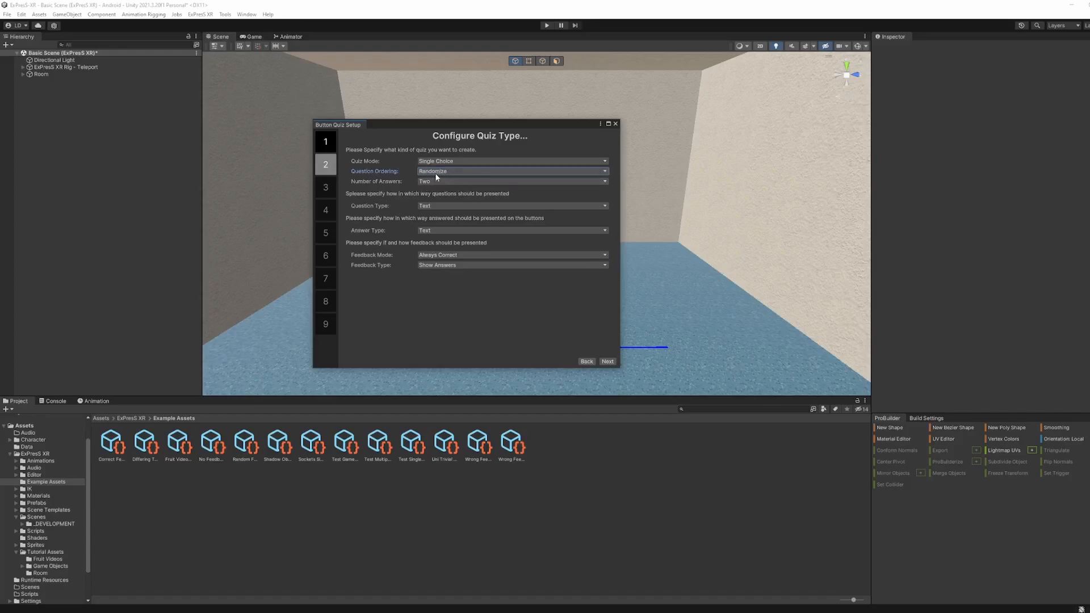
click(440, 172)
click(387, 182)
click(425, 181)
click(381, 206)
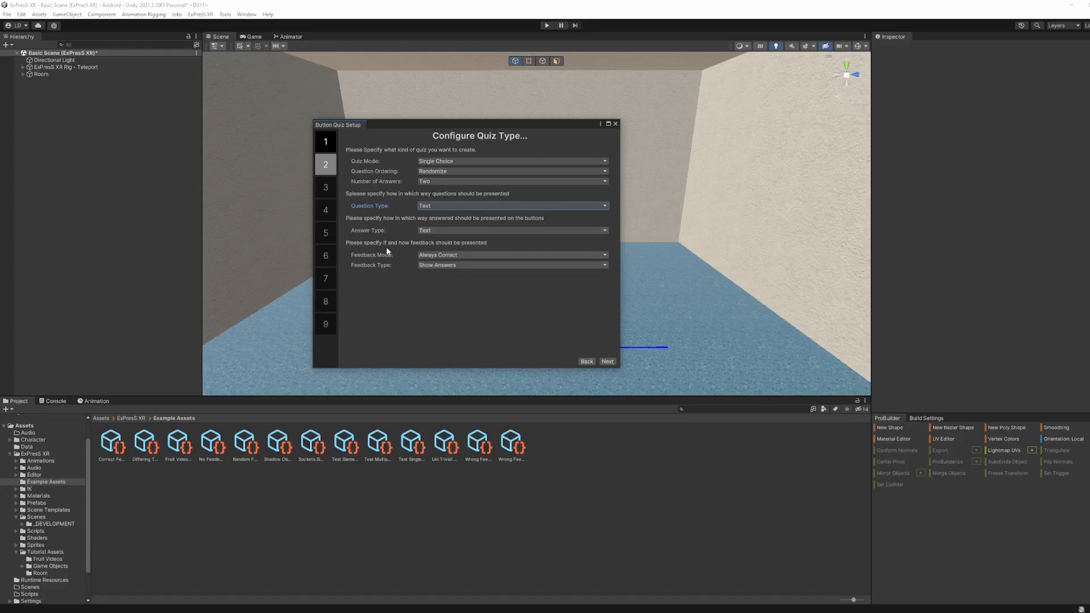
click(441, 207)
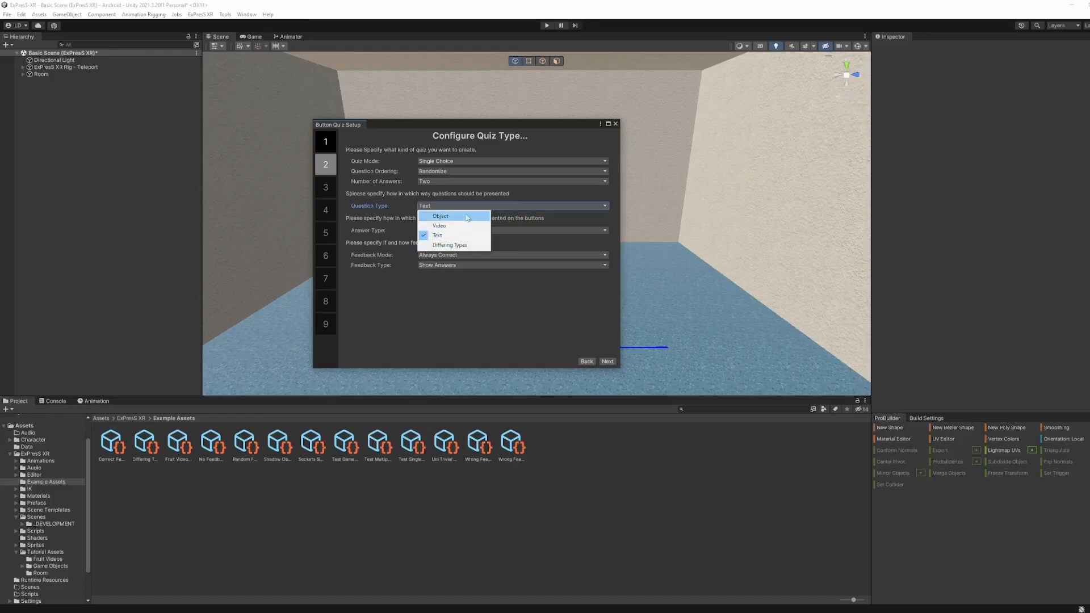
click(386, 215)
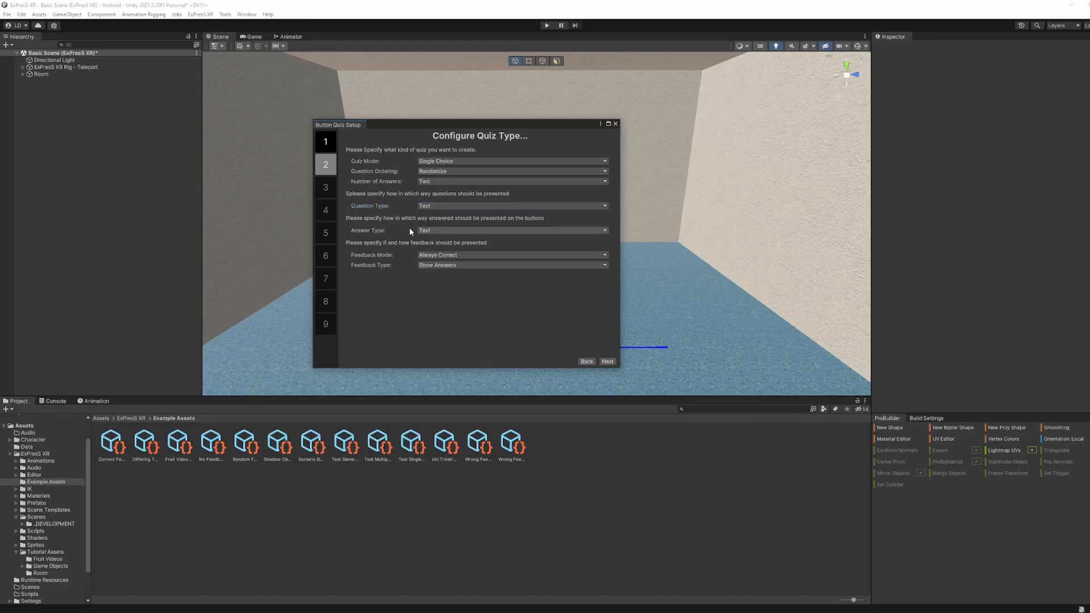
click(458, 206)
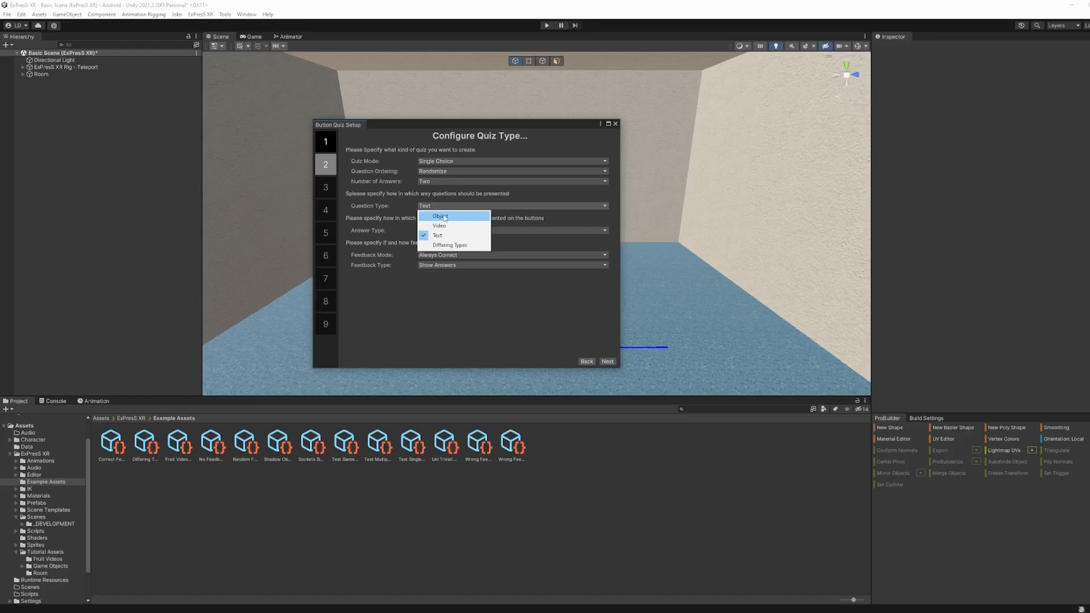
click(395, 219)
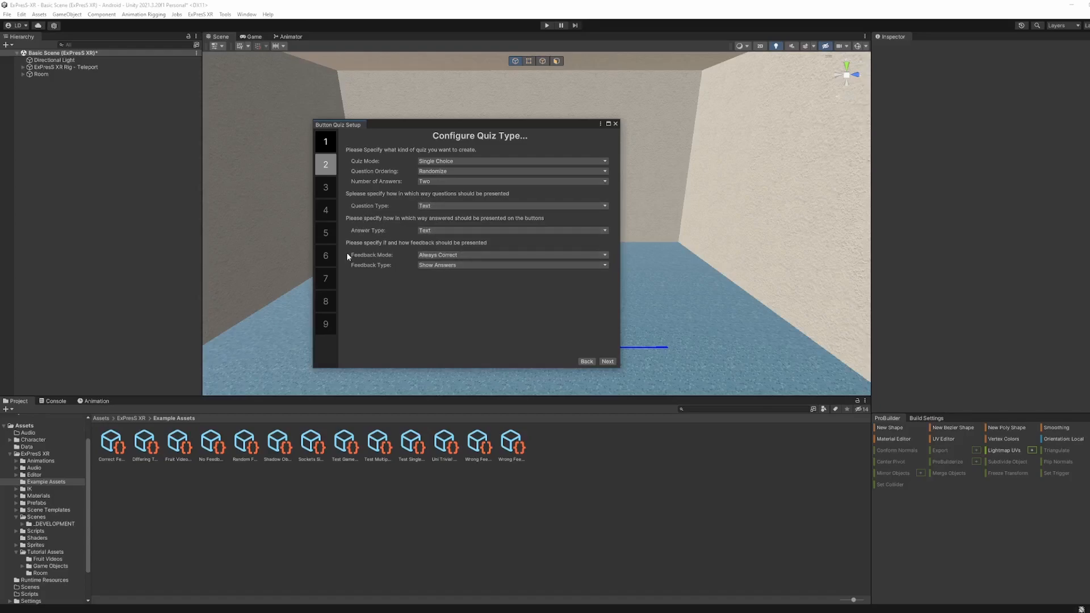
click(438, 255)
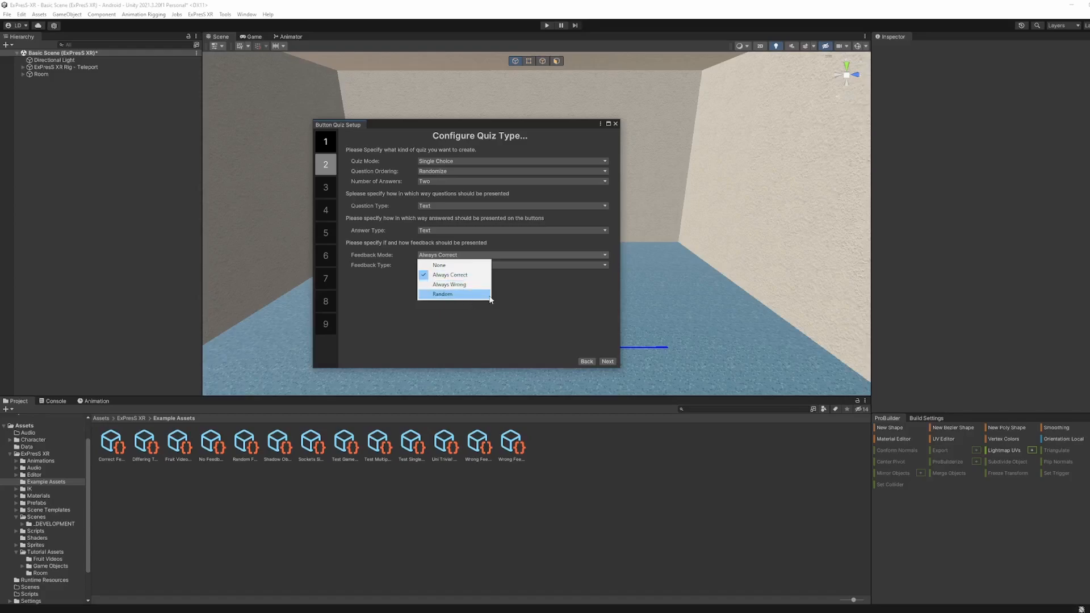
click(554, 305)
click(470, 267)
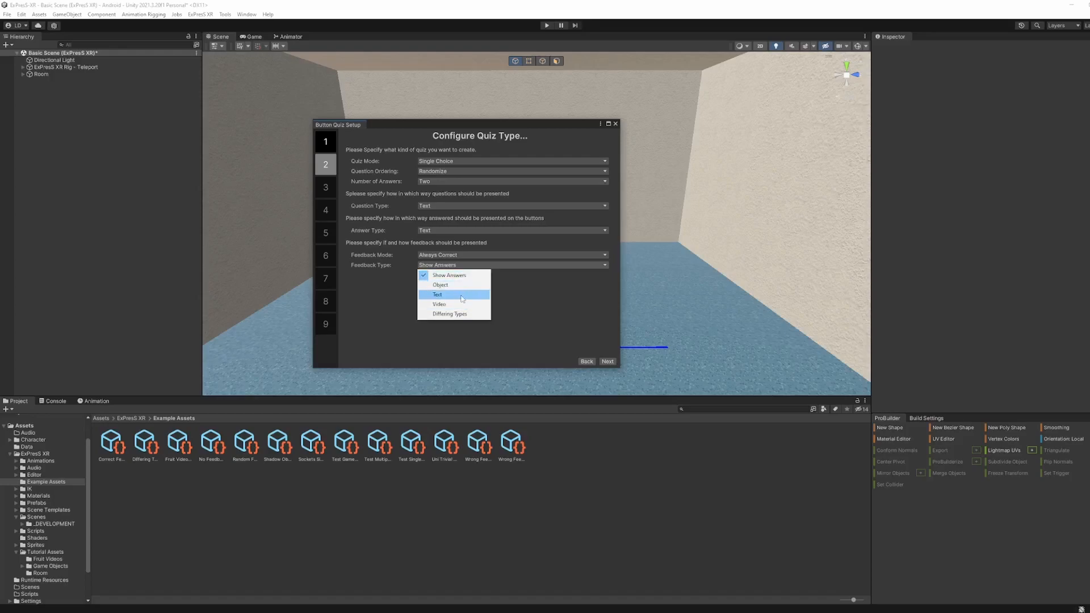
click(605, 363)
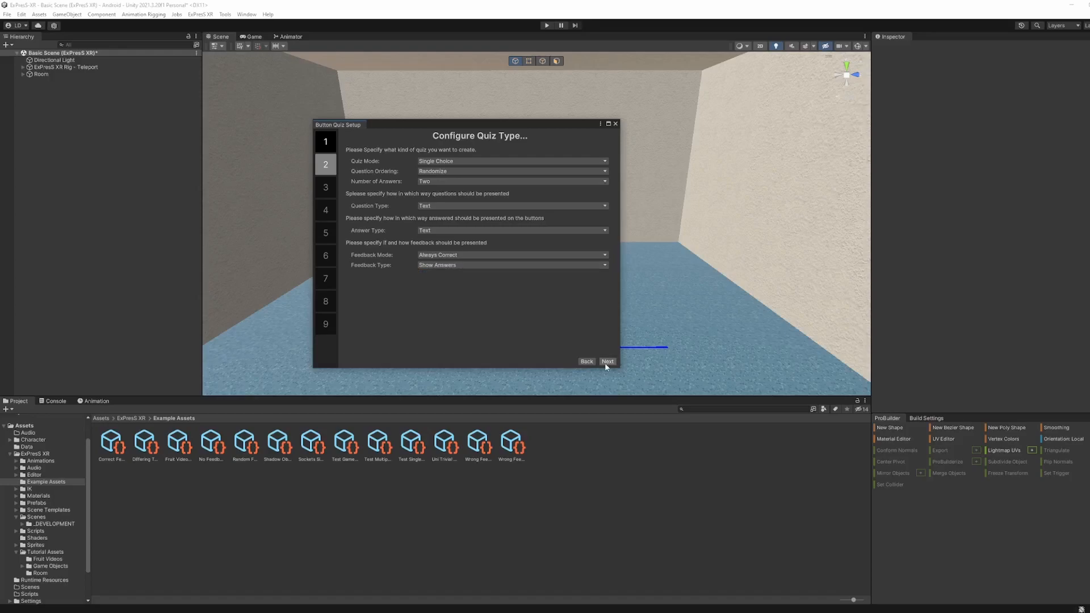
Accept the quiz type settings and advance through the environment and furniture pages to the Place Buttons page
click(604, 362)
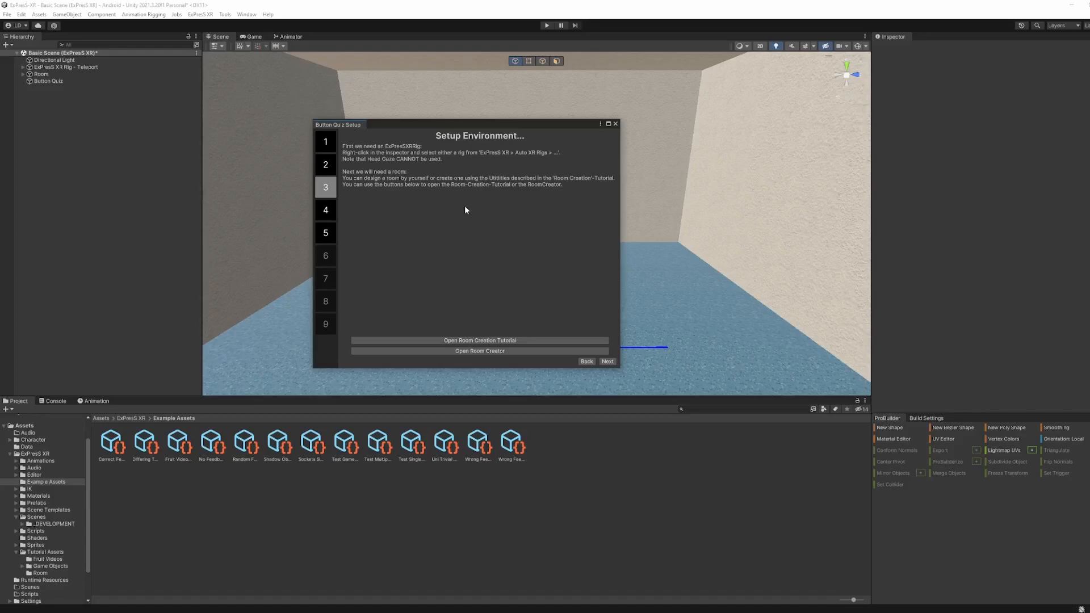
click(607, 362)
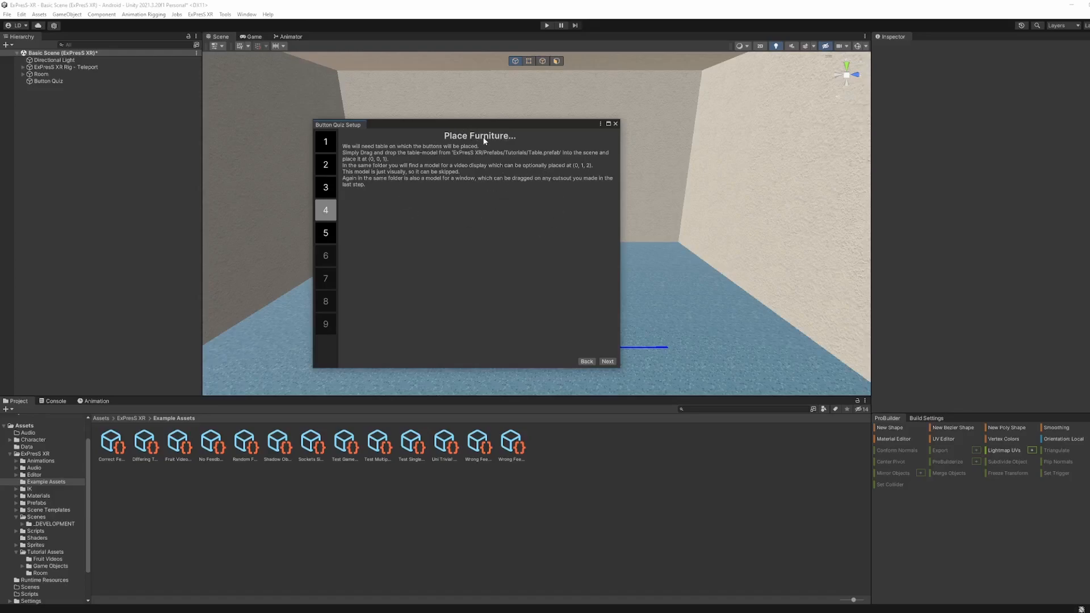
click(606, 361)
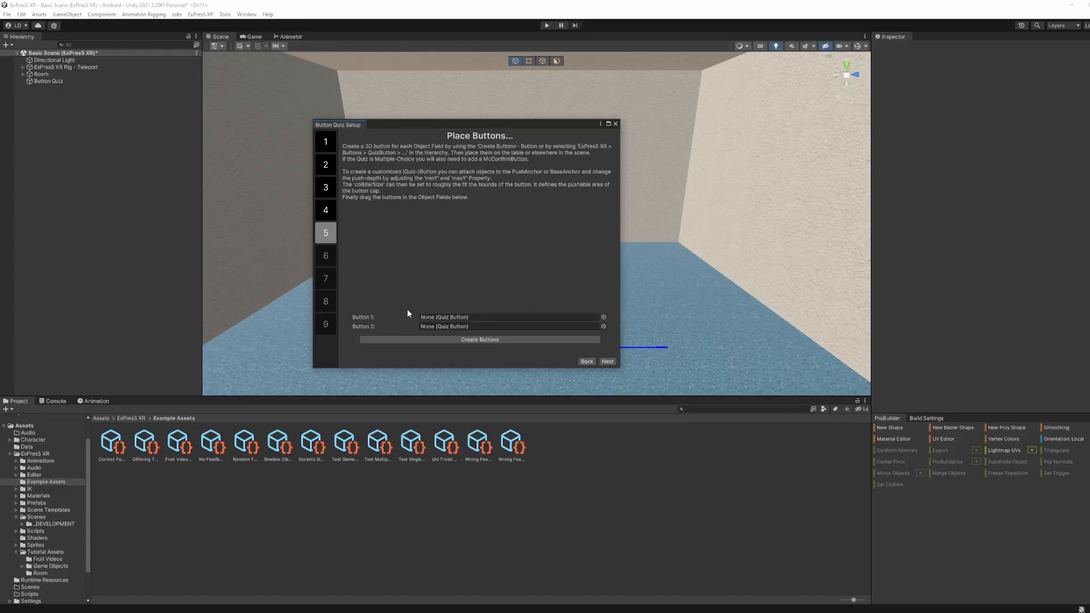
Create the two quiz buttons from the setup wizard and move its window aside to reveal them in the scene
right_click(71, 265)
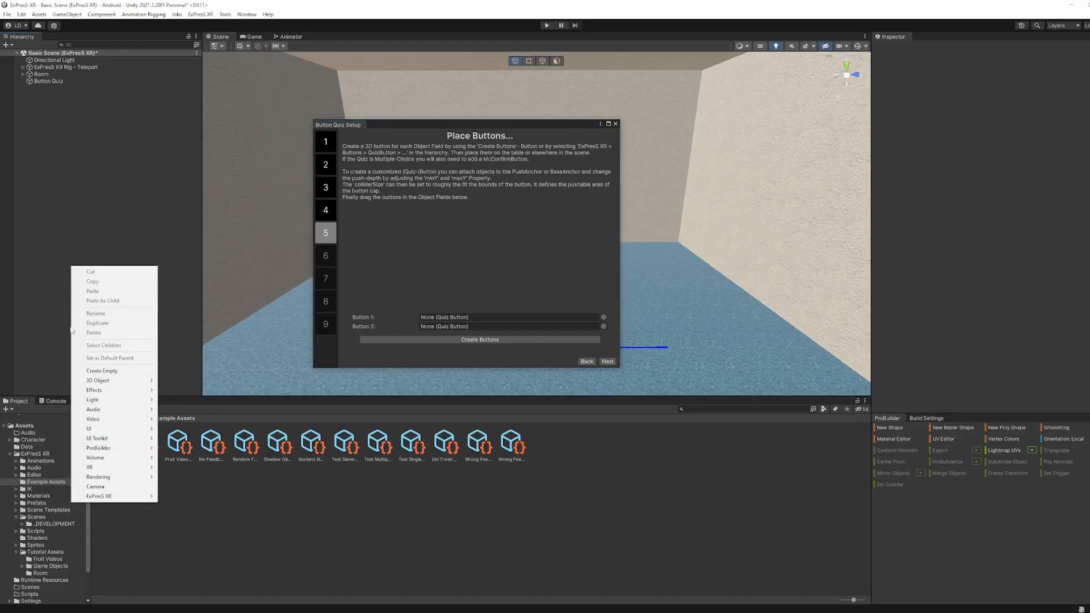
mouse_move(109, 501)
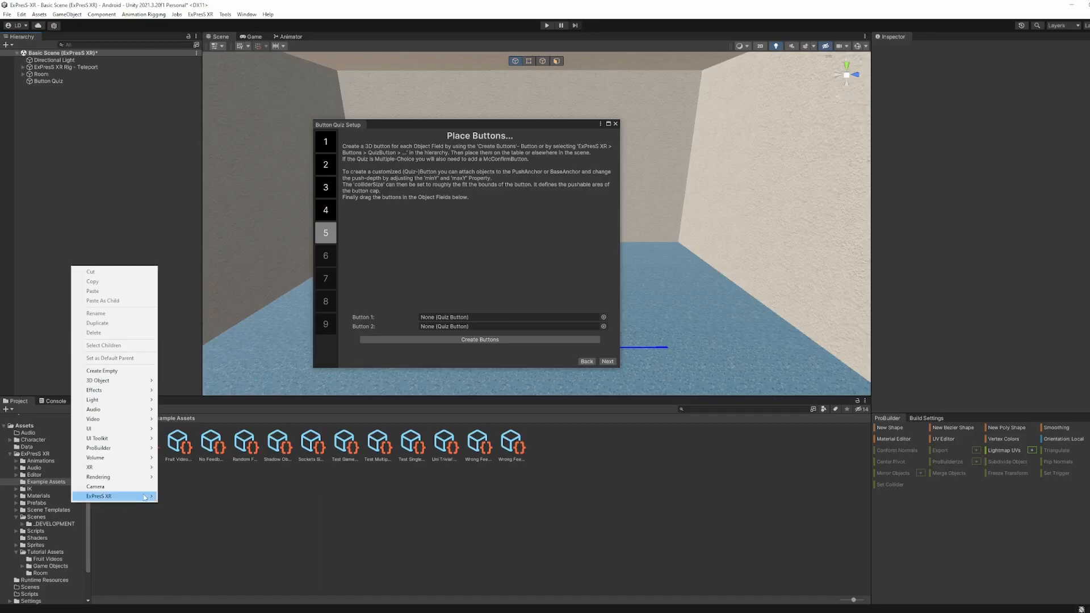
mouse_move(194, 528)
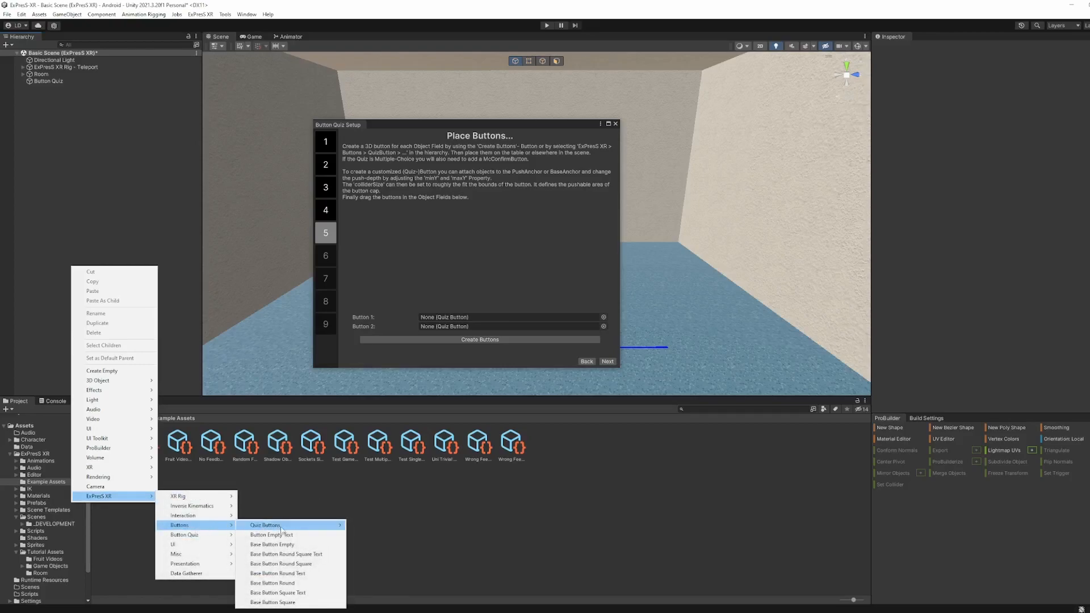
mouse_move(287, 528)
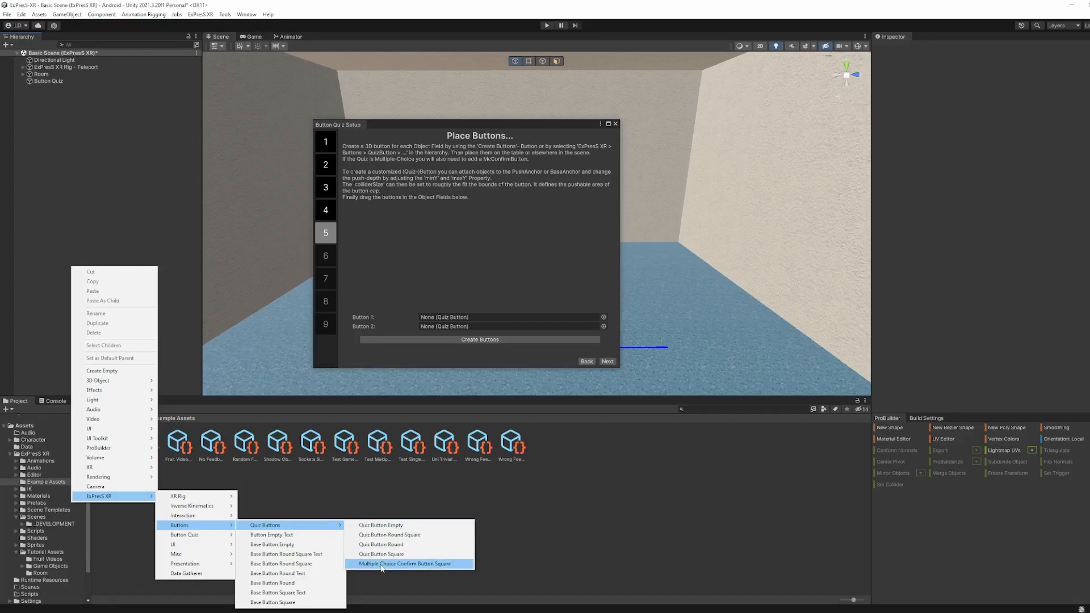
click(441, 340)
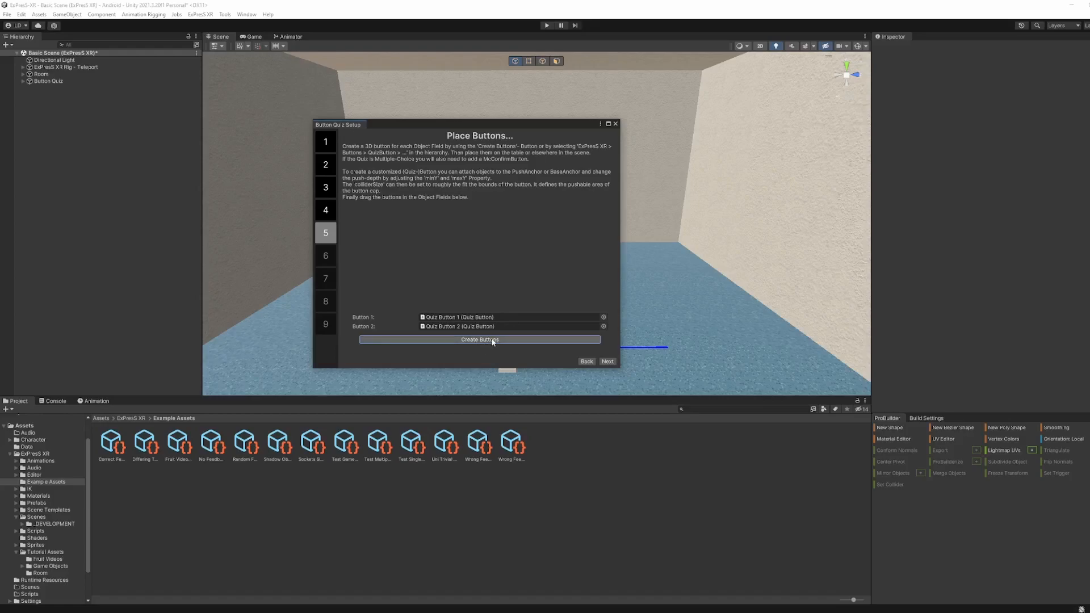
drag(455, 123, 790, 123)
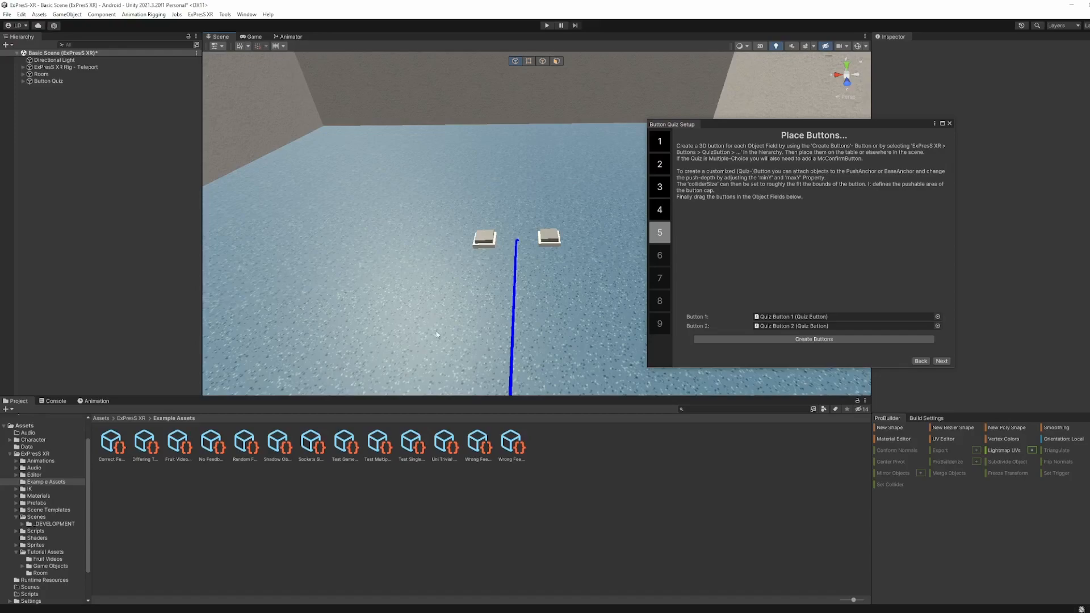
Create the questioning displays, select the Questioning Display Text, and move the setup window clear of its properties
click(941, 361)
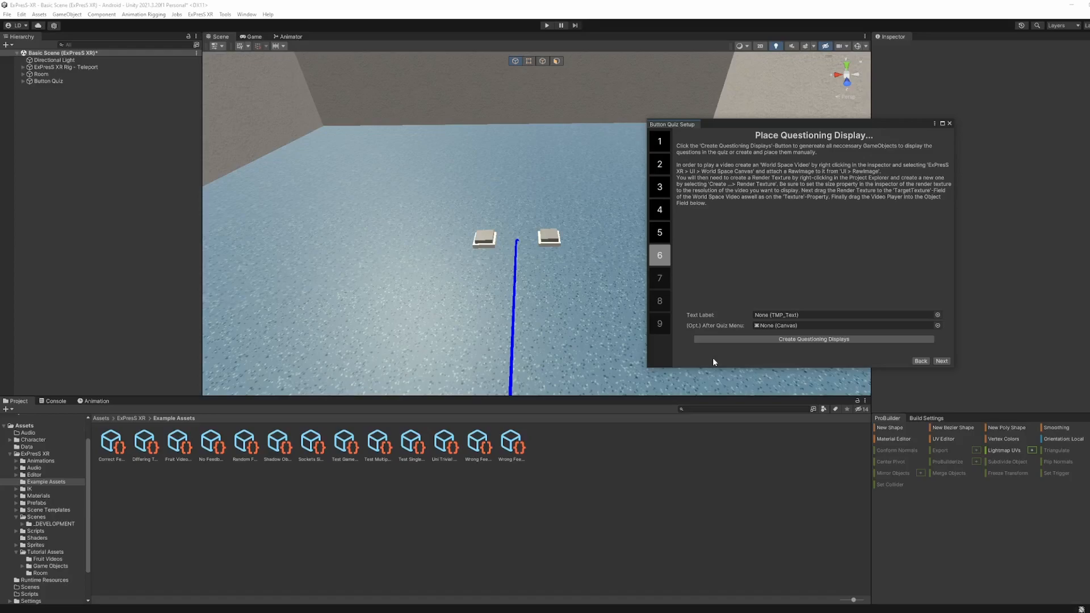
click(784, 340)
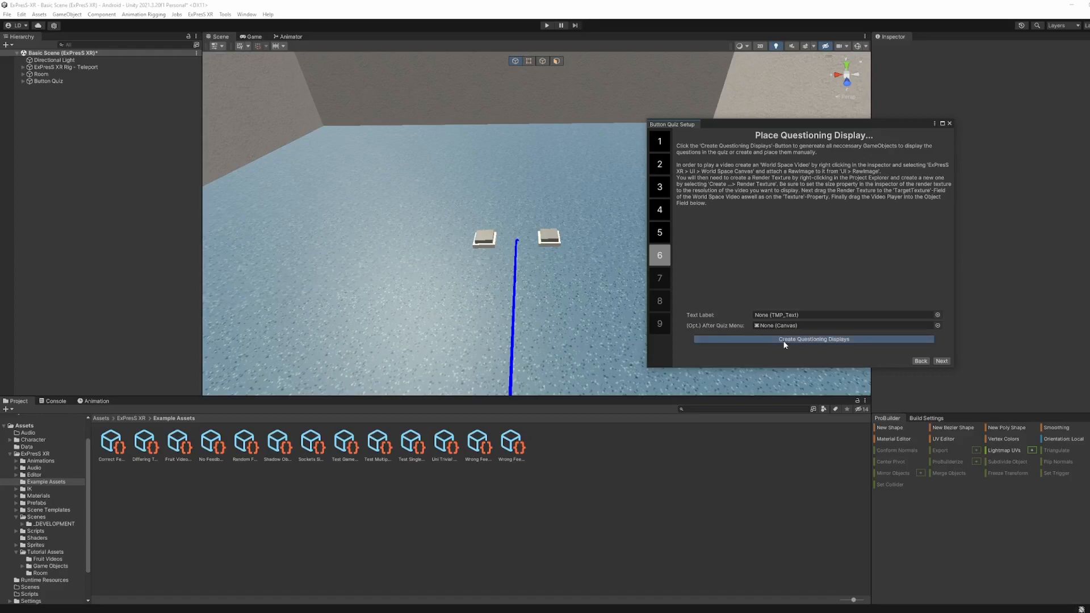
double_click(74, 102)
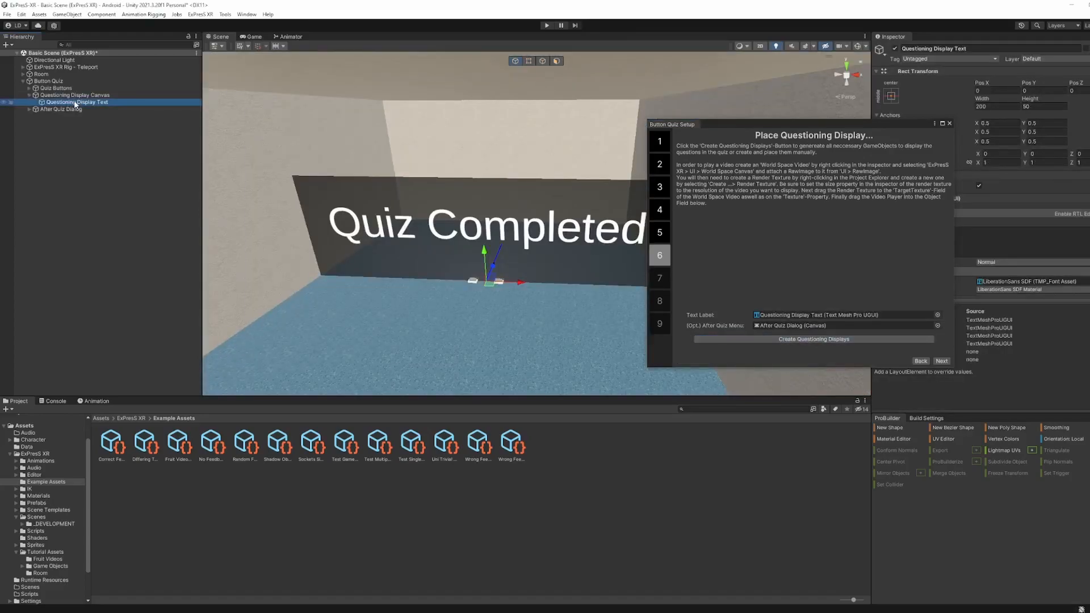
drag(803, 128, 634, 307)
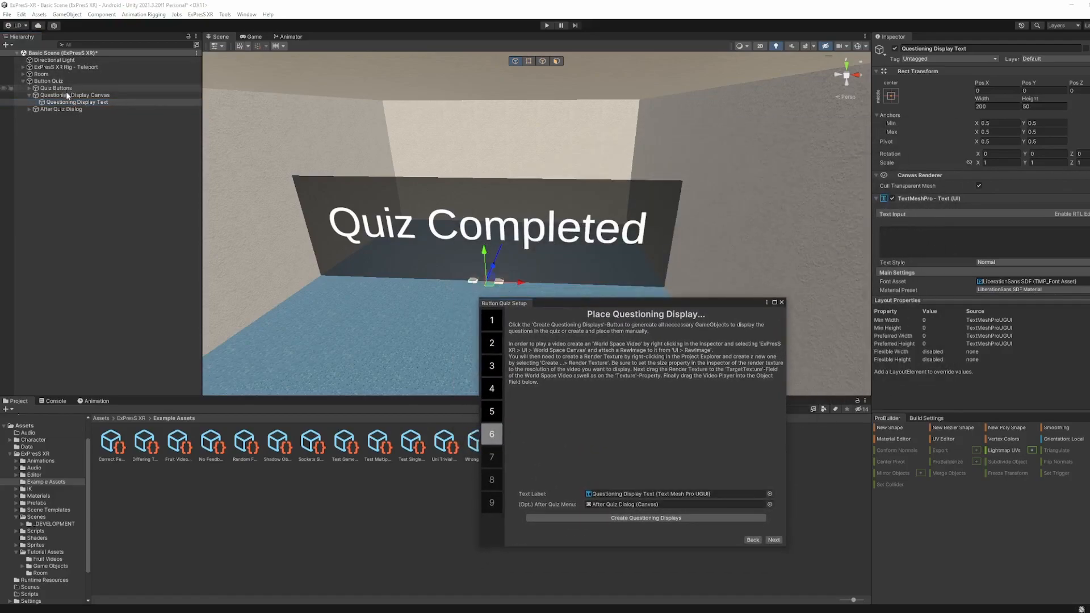
Raise the After Quiz Dialog canvas to a Y position of about 0.98 and push it back toward the far wall
click(29, 109)
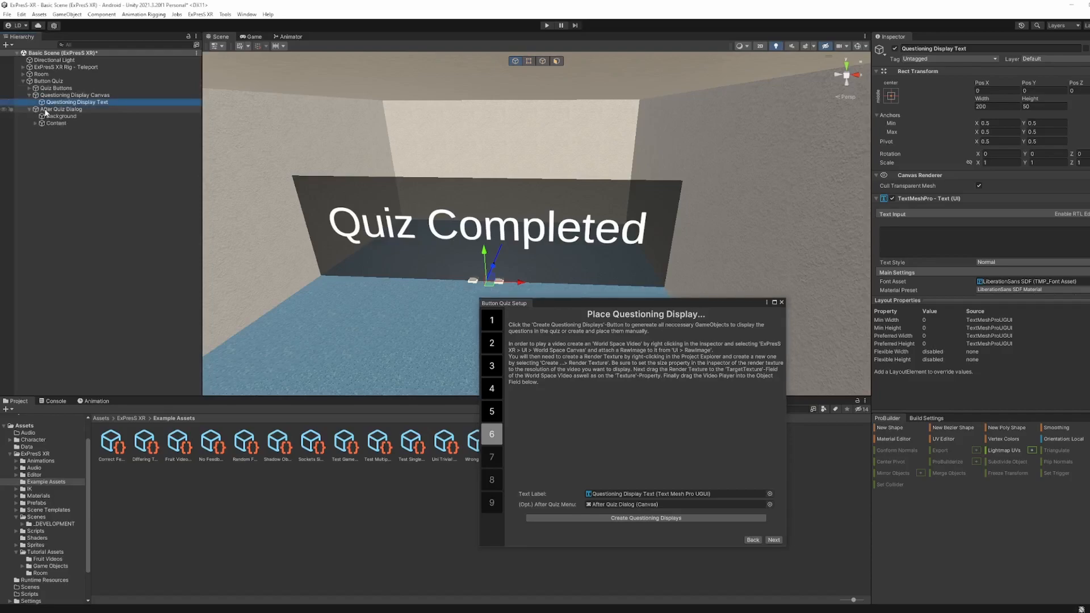
click(54, 109)
drag(484, 256, 464, 165)
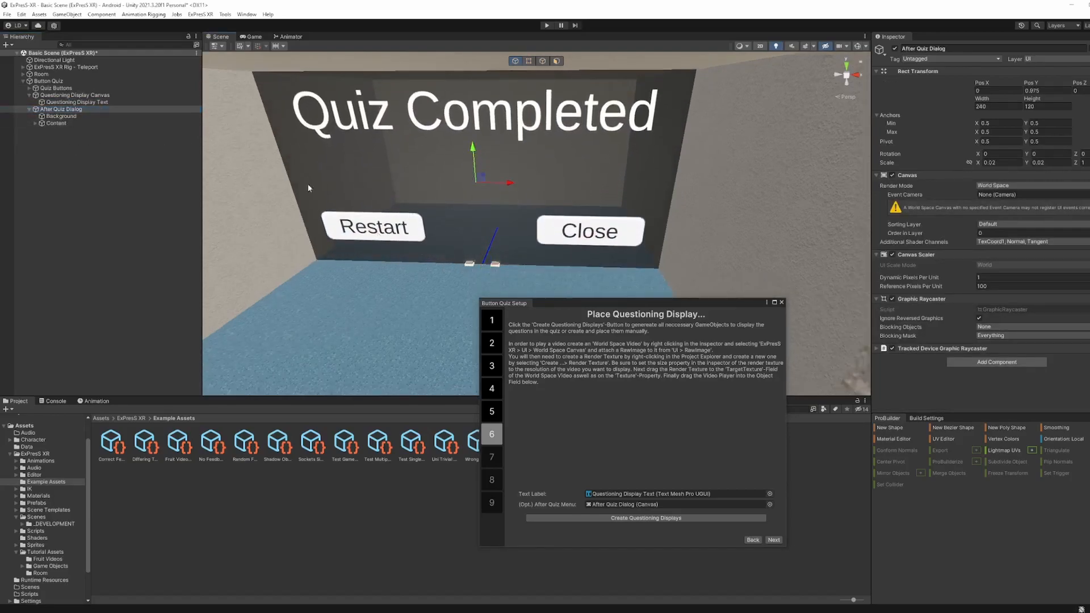
click(50, 110)
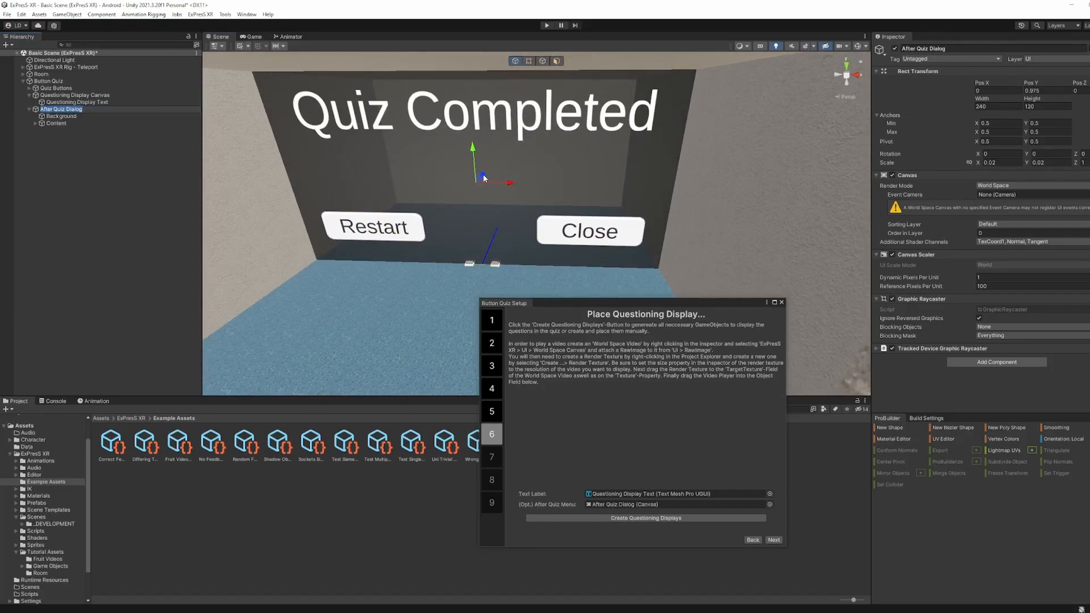
drag(483, 177, 510, 149)
key(d)
right_drag(517, 151, 489, 156)
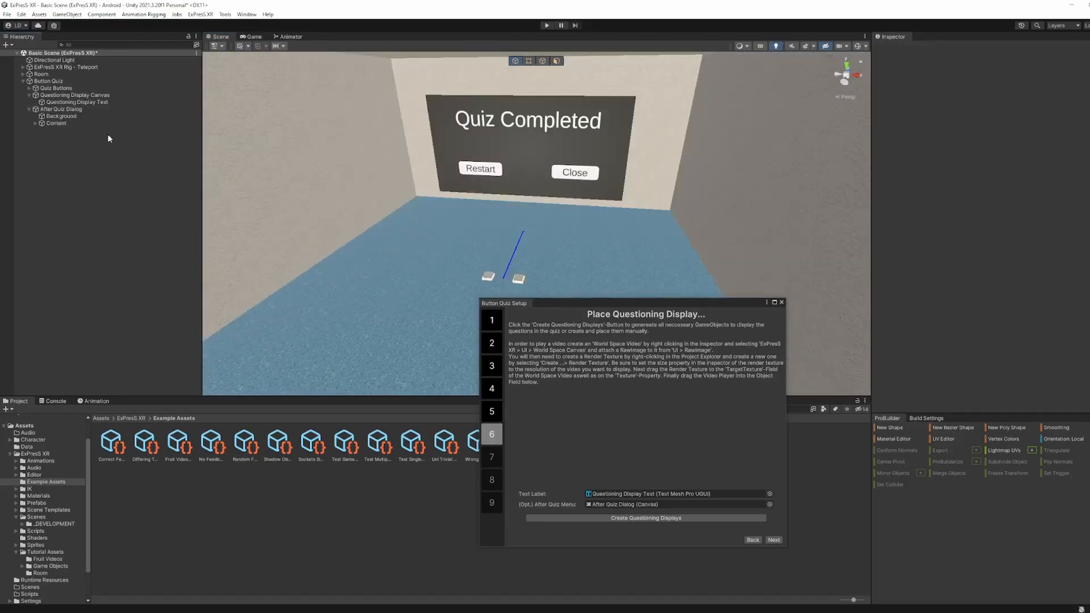
Deactivate the After Quiz Dialog object in the scene
click(84, 109)
click(894, 48)
click(104, 133)
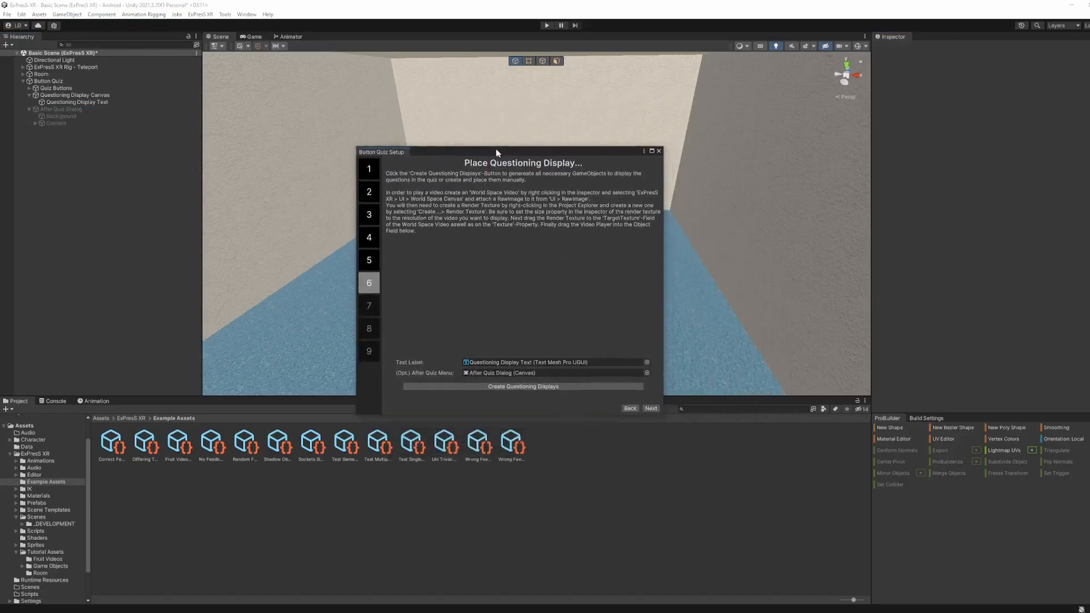
Enter the first quiz question "How are you?" with answers "Good" and "Bad", marking "Good" as correct
click(650, 407)
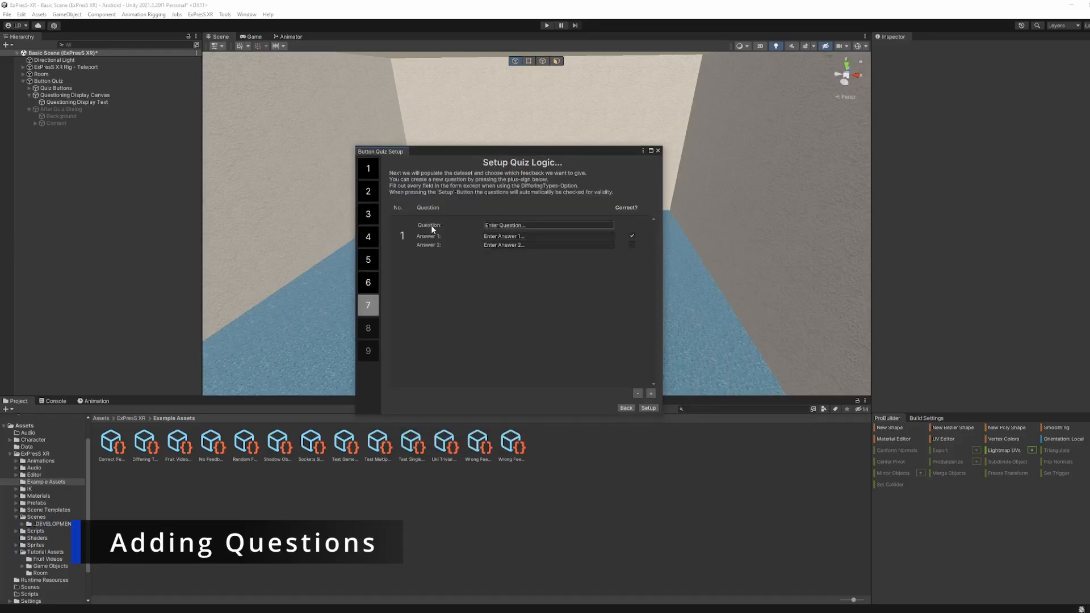
click(493, 227)
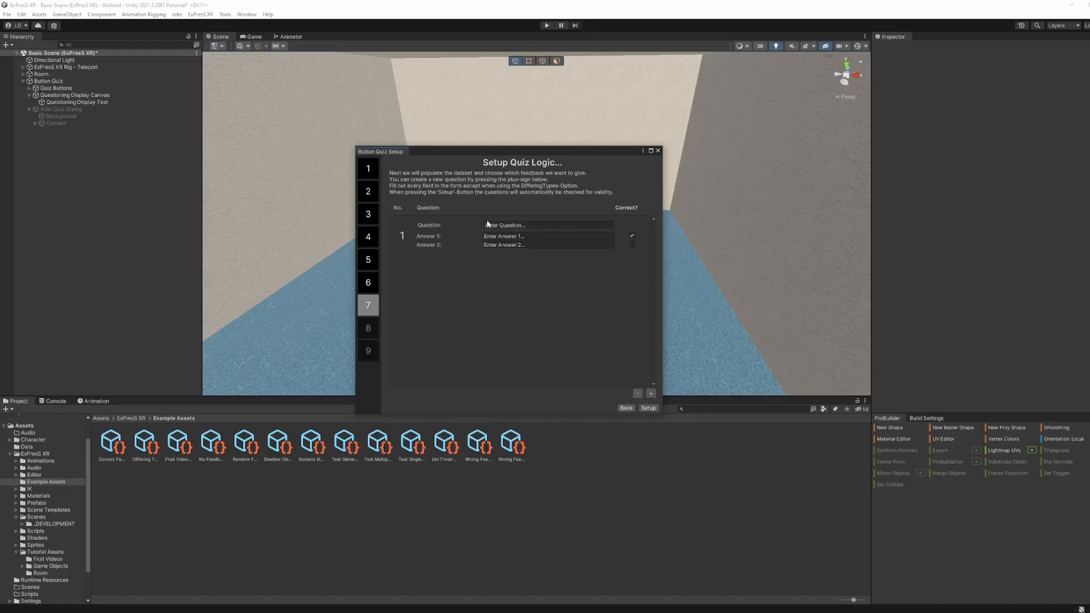
click(493, 227)
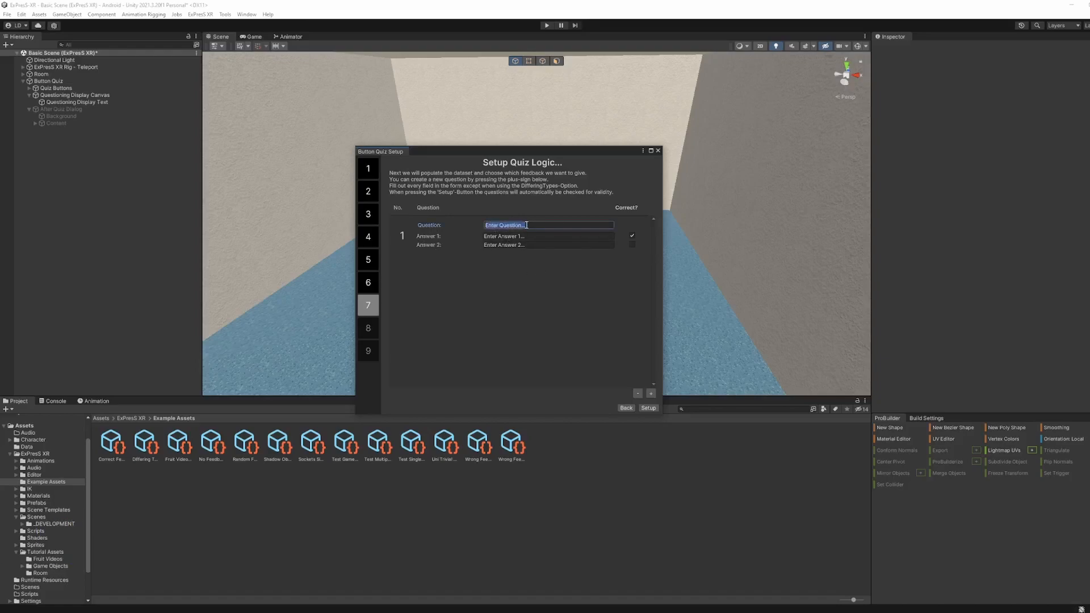
text(How are you?)
key(Tab)
text(Good)
click(516, 245)
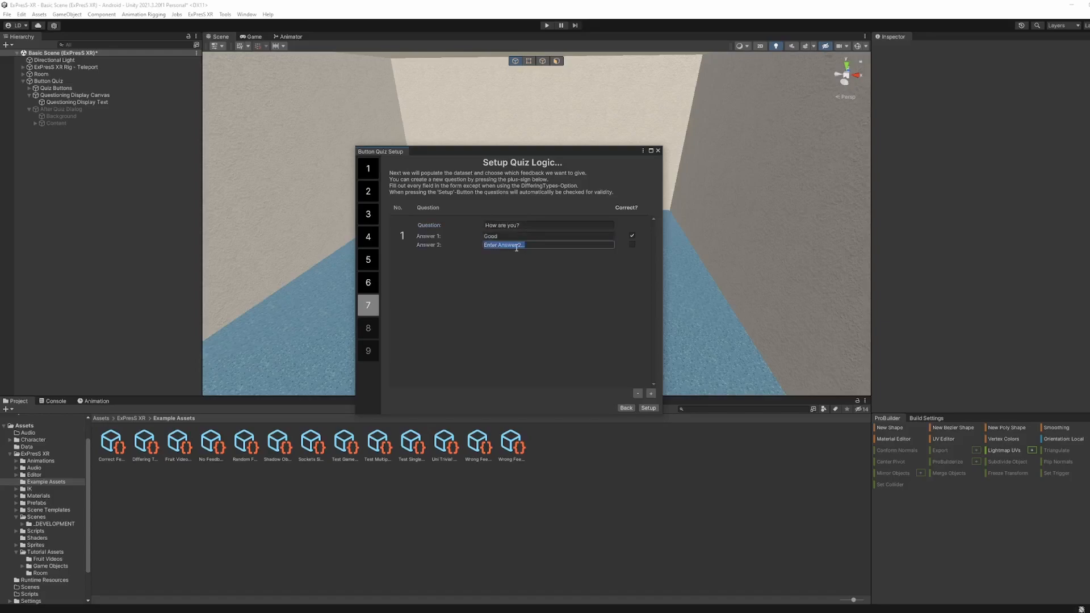
text(Bad)
click(632, 245)
key(Tab)
click(632, 236)
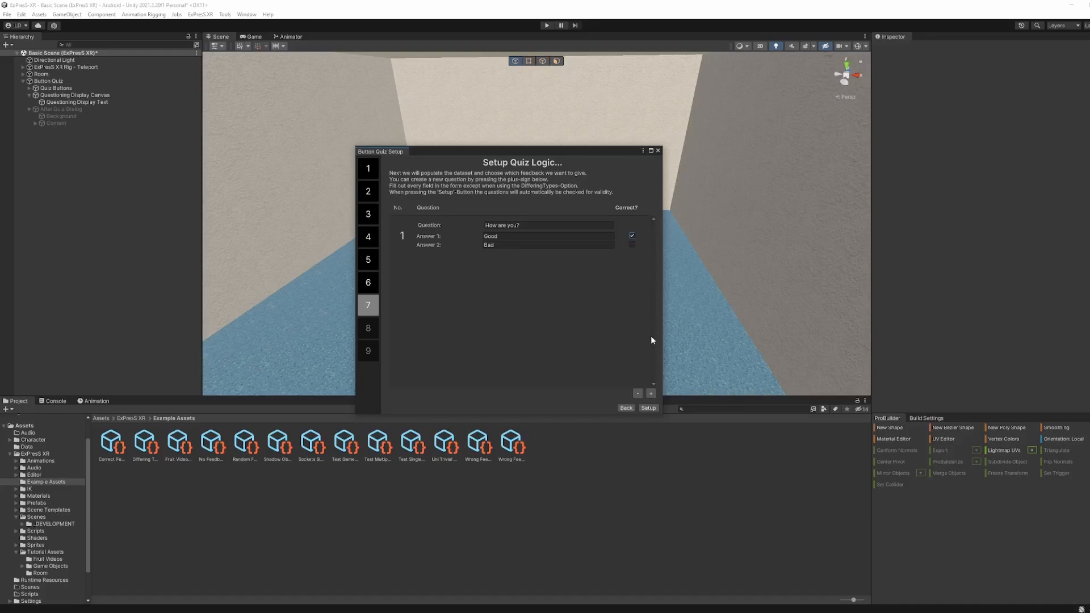
Add a second question "Do you like ExPresS XR?" with "Yes" for both answers and mark Answer 1 as correct
click(650, 394)
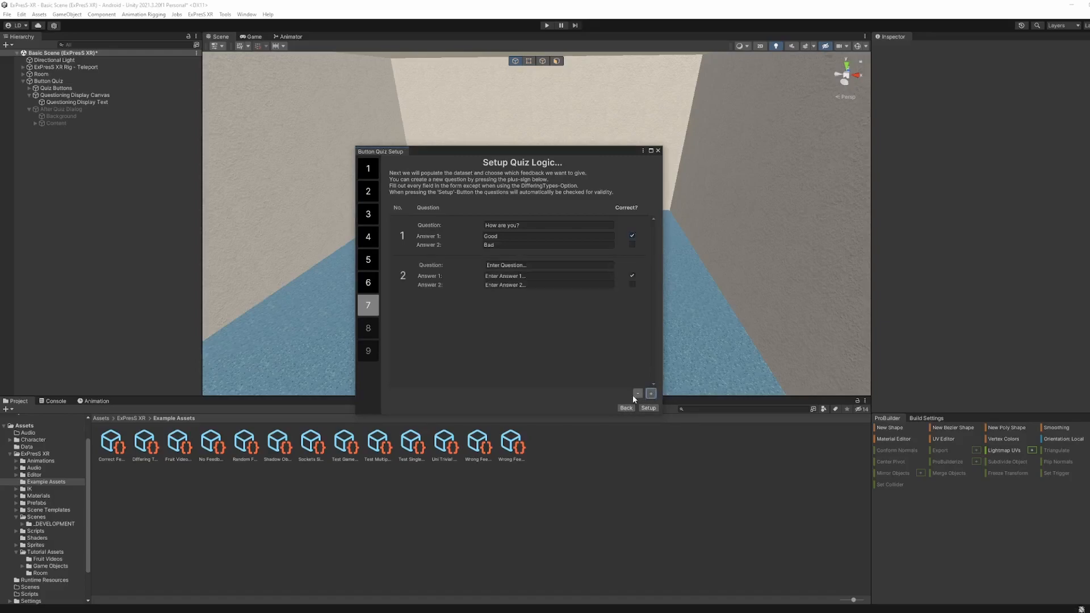
click(638, 394)
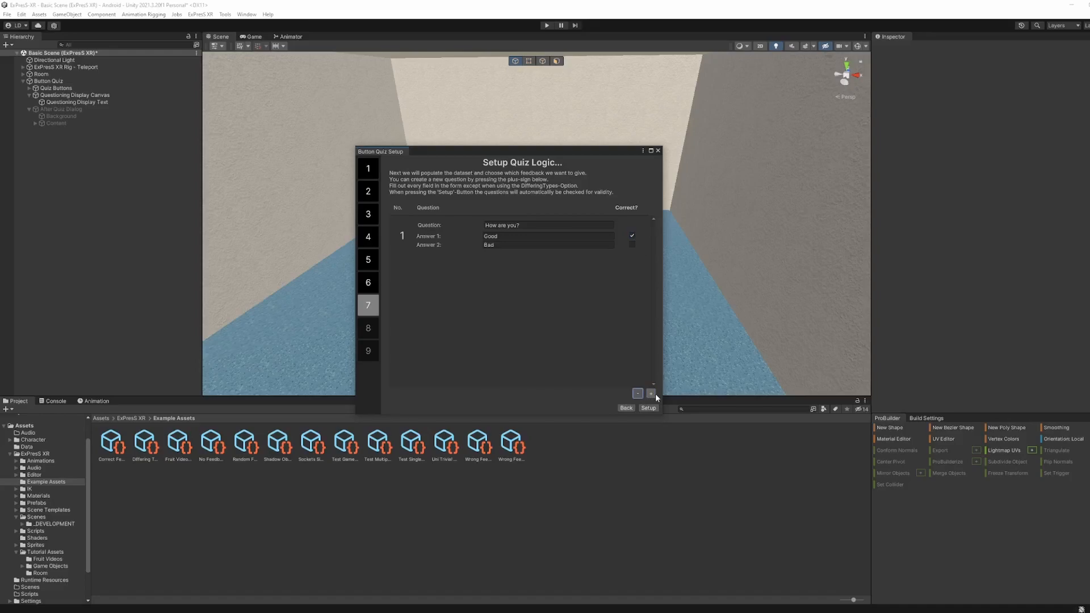
click(650, 393)
click(633, 285)
click(521, 265)
text(D)
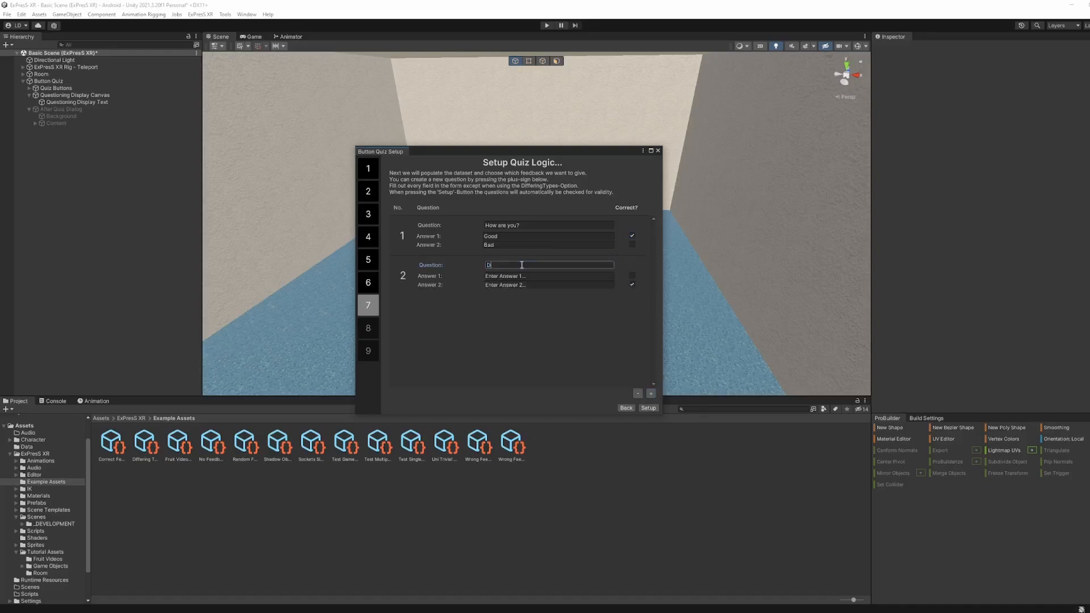
text(o you like ExPresS XR?)
click(516, 277)
text(Yes)
click(515, 285)
text(Yes)
click(632, 275)
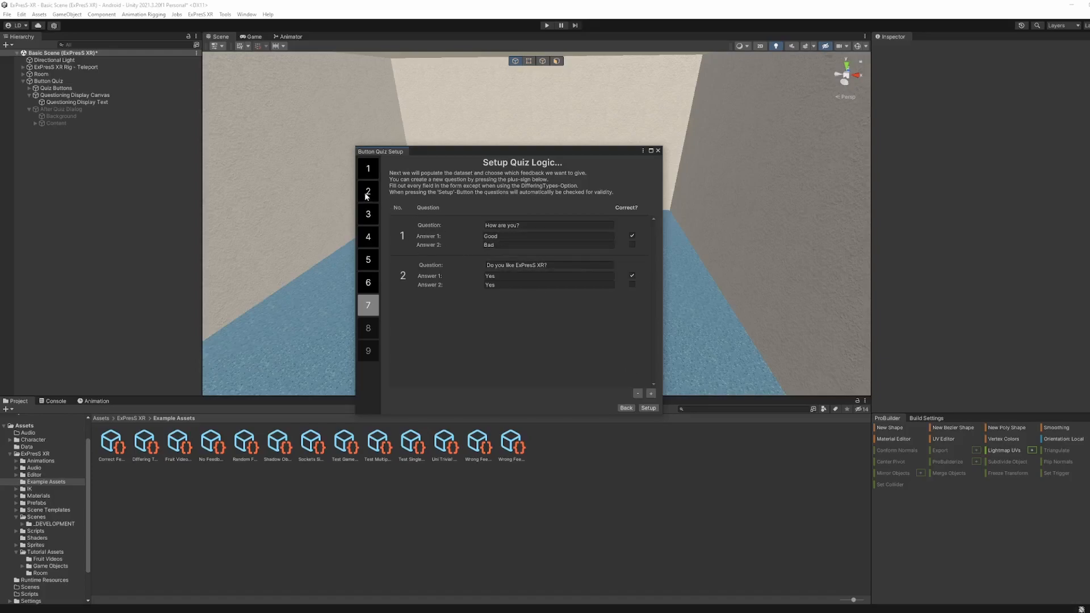
Set up the quiz from the entered questions and select the Button Quiz object to inspect its Config
click(368, 168)
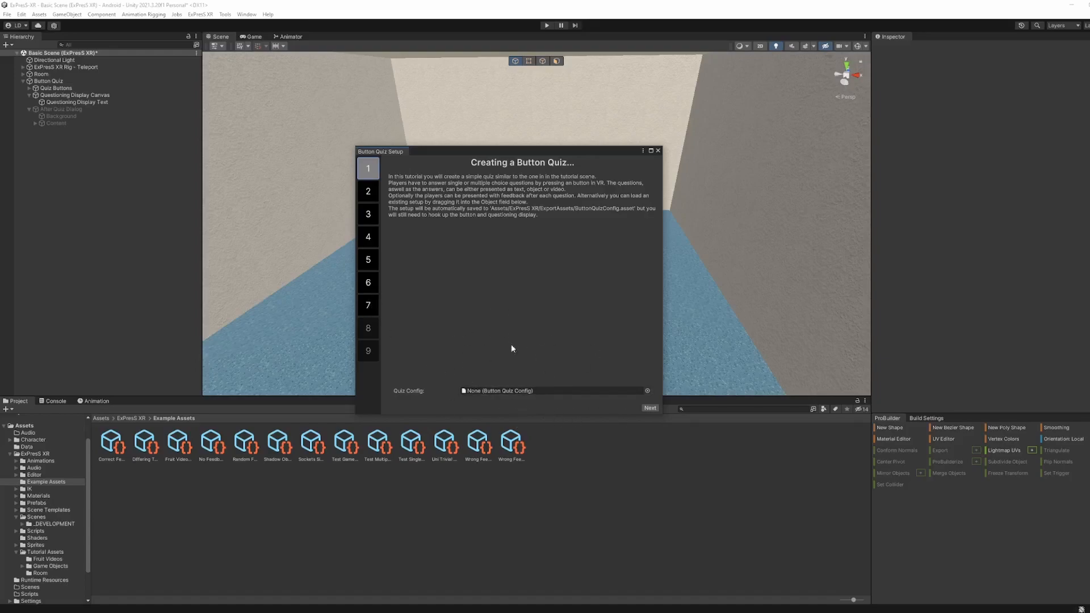
click(372, 306)
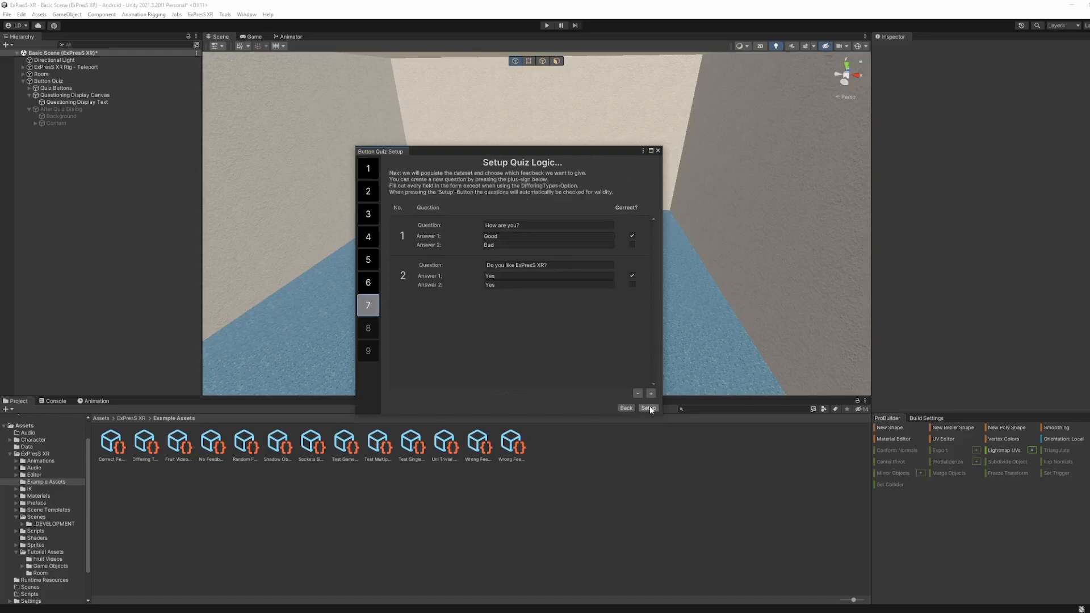
click(648, 408)
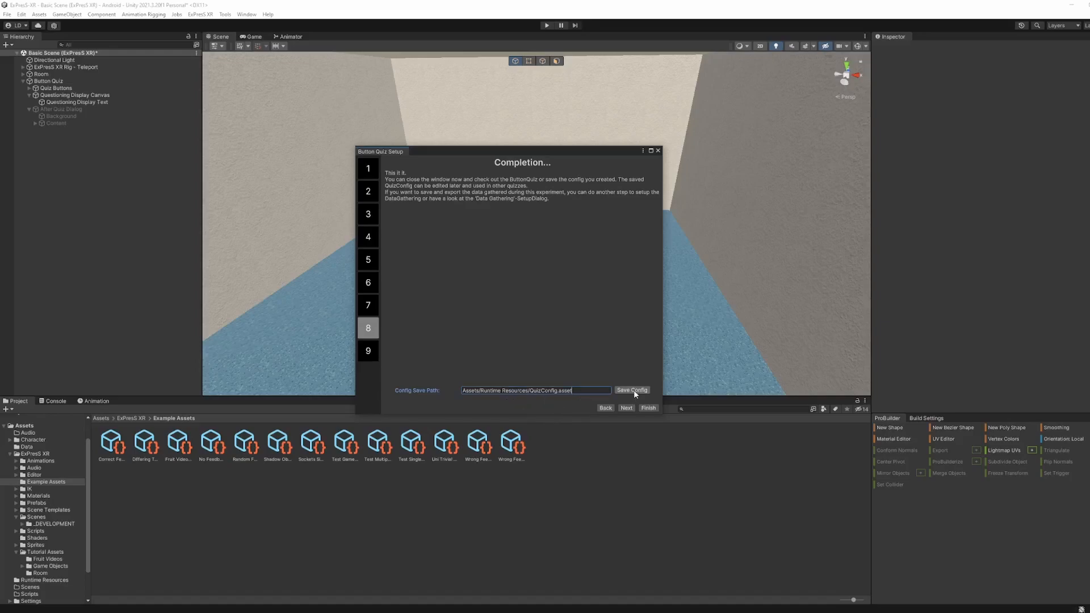
click(44, 81)
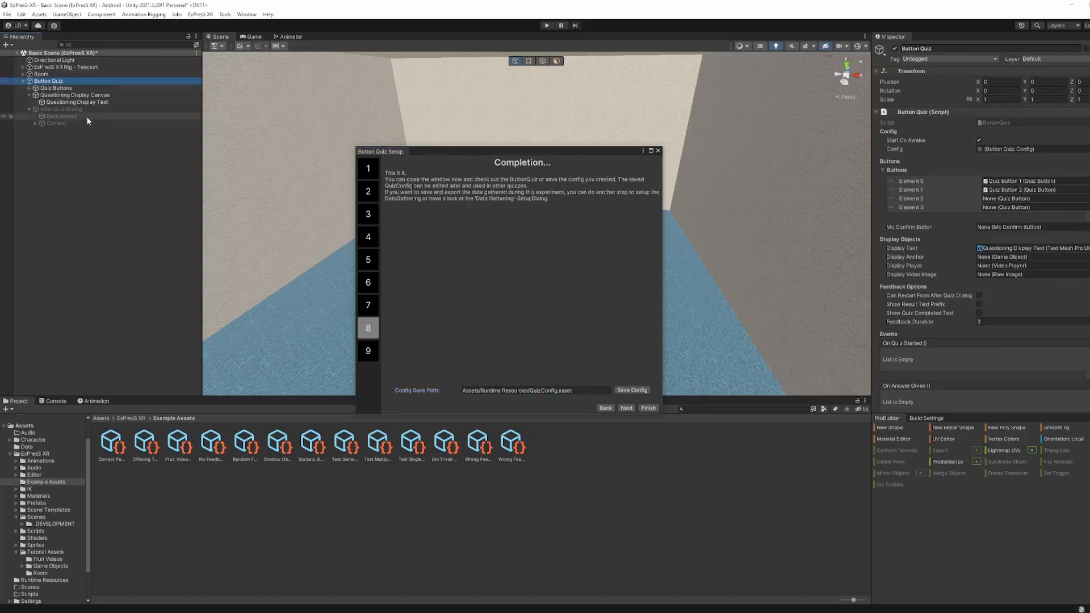
click(904, 148)
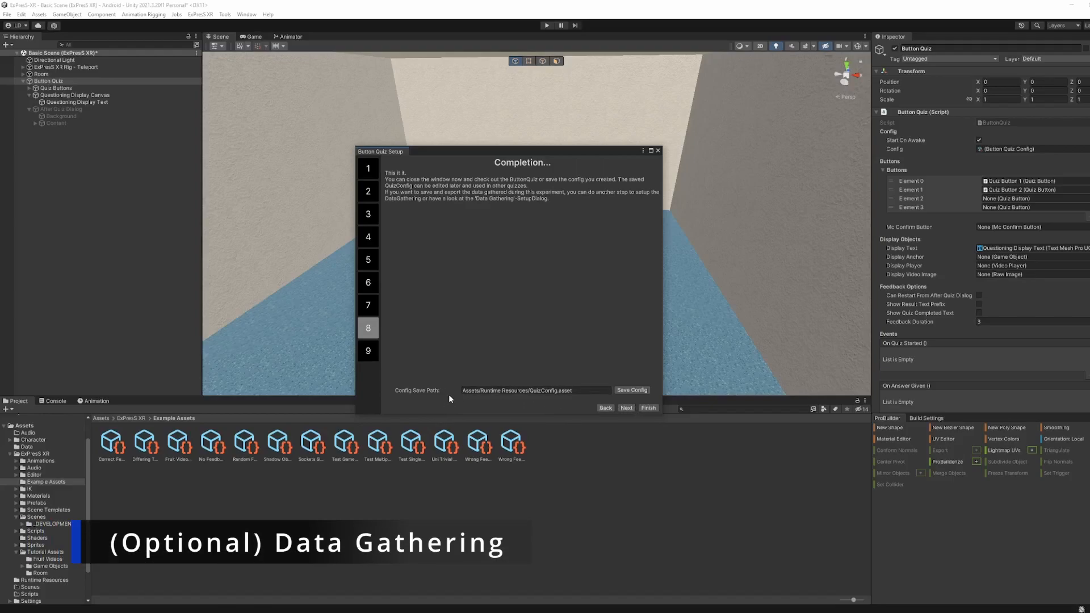
Add an ExPresS XR Data Gatherer to the scene and select it to inspect its export settings
click(627, 408)
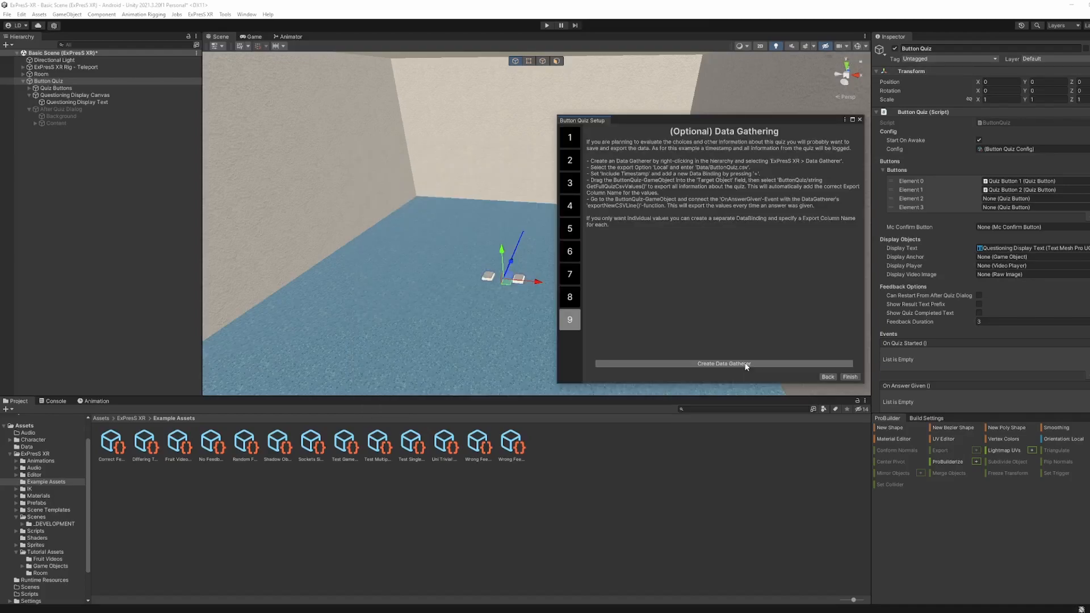
click(750, 365)
right_click(47, 149)
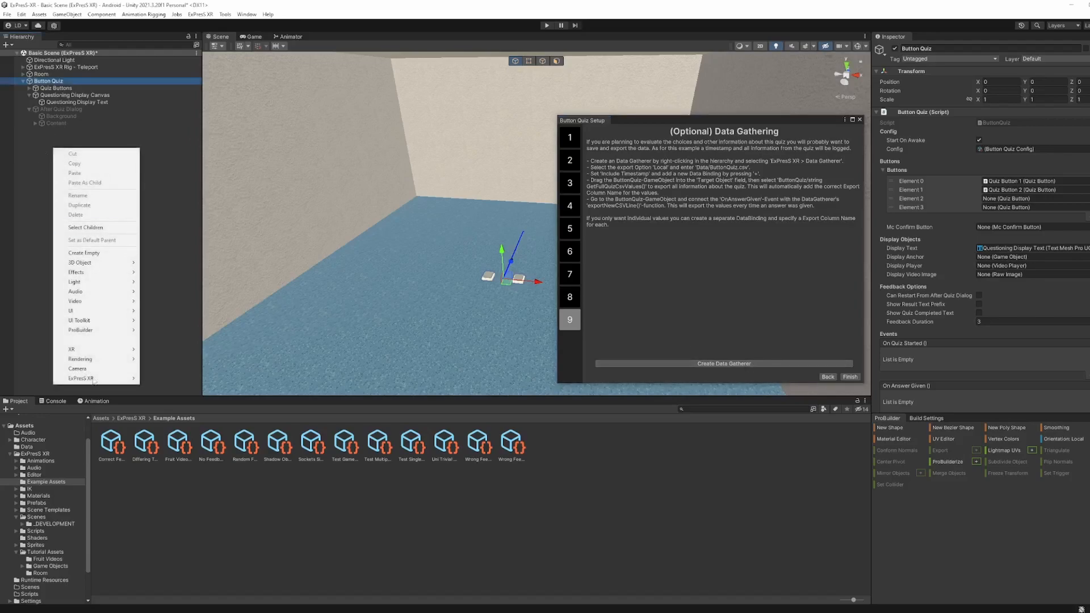
mouse_move(93, 382)
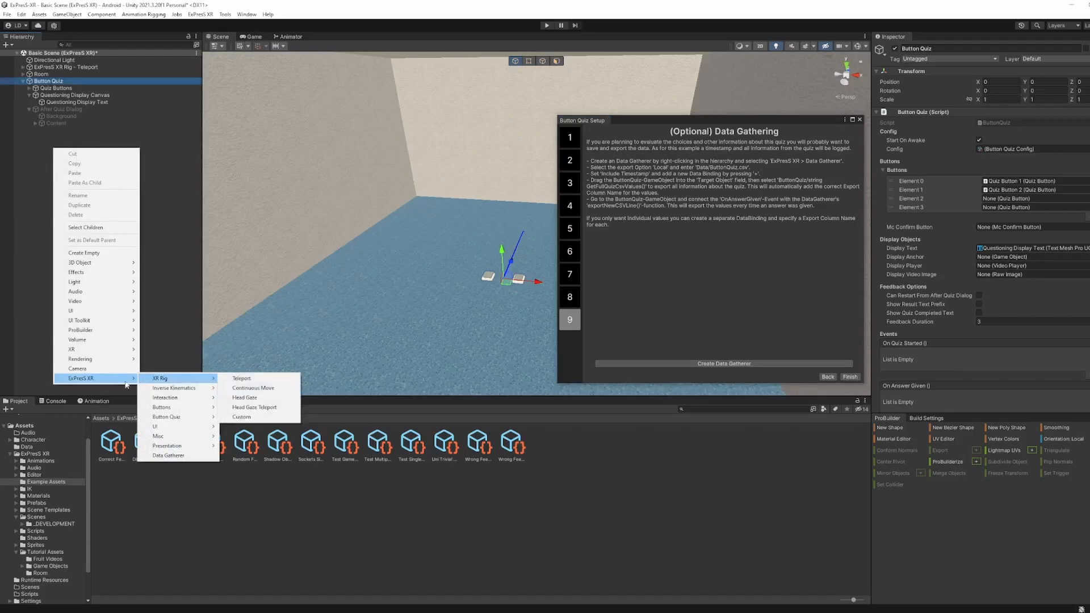
click(168, 455)
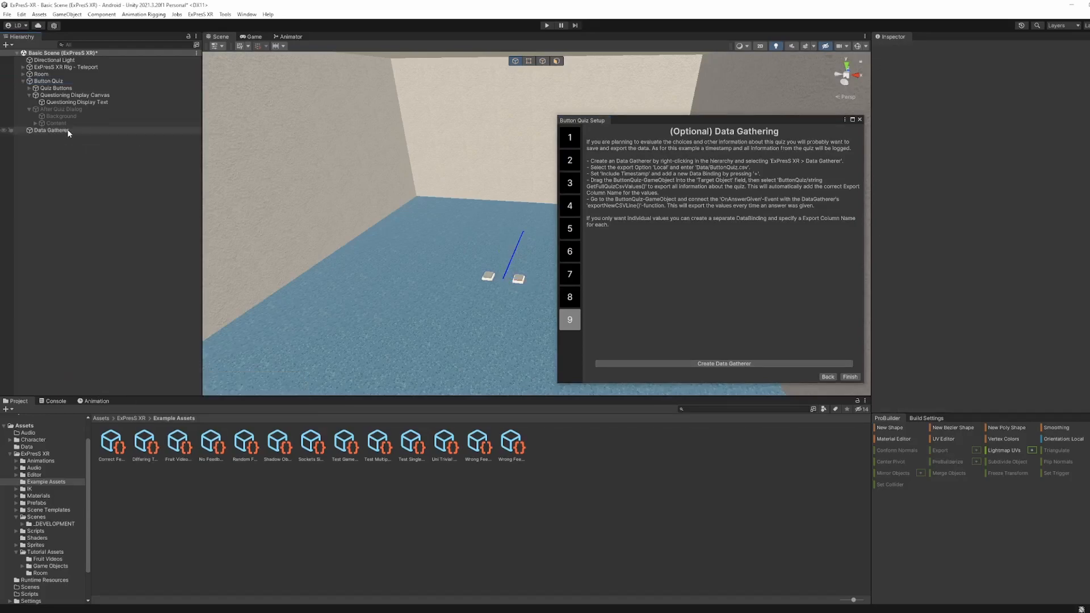
click(67, 129)
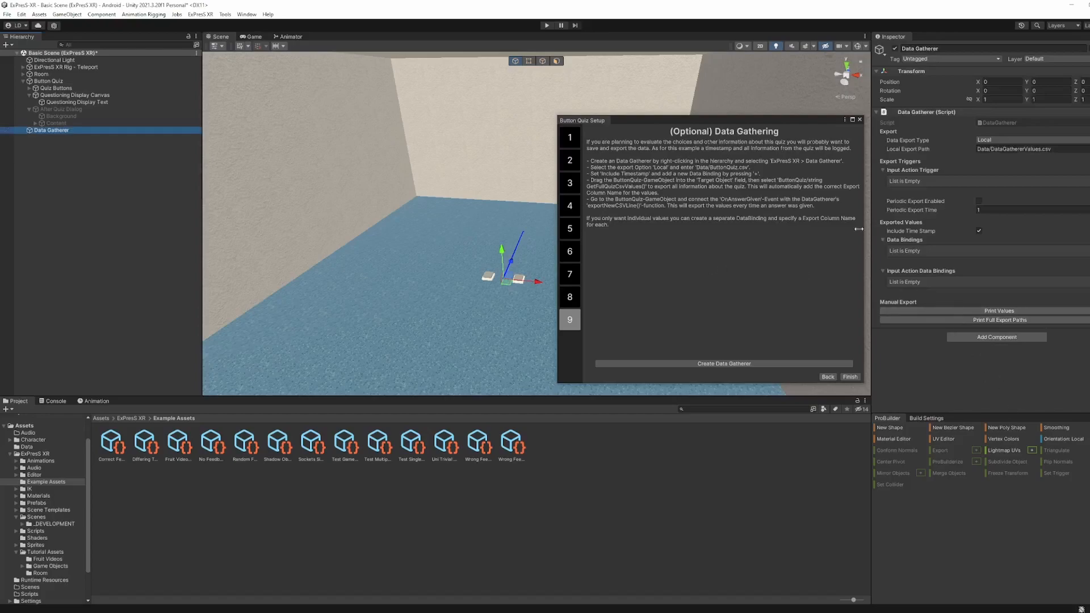
drag(734, 114, 565, 109)
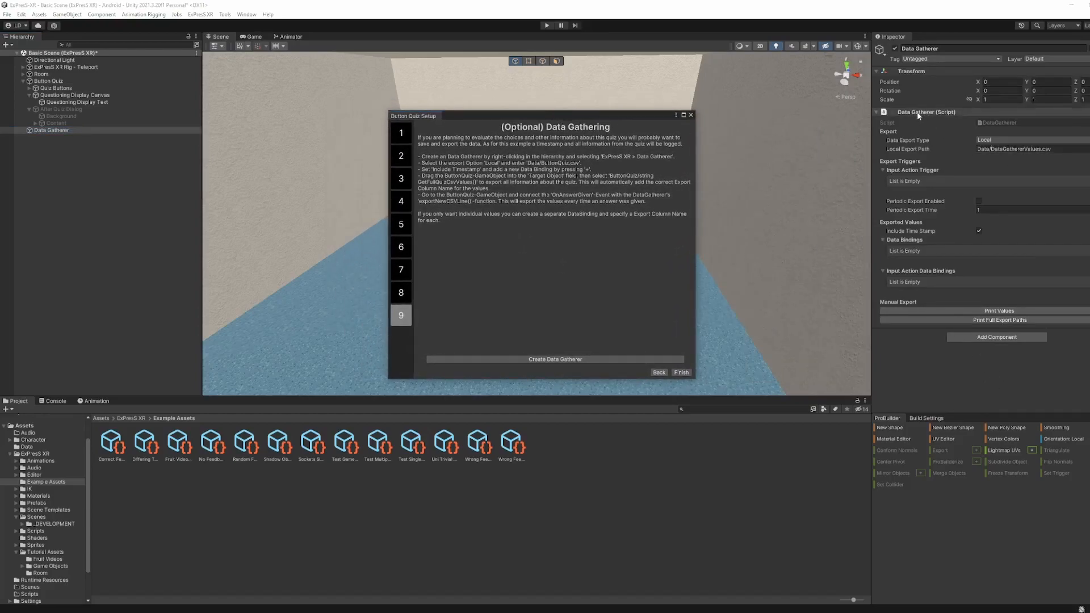
scroll(783, 115, down, 1)
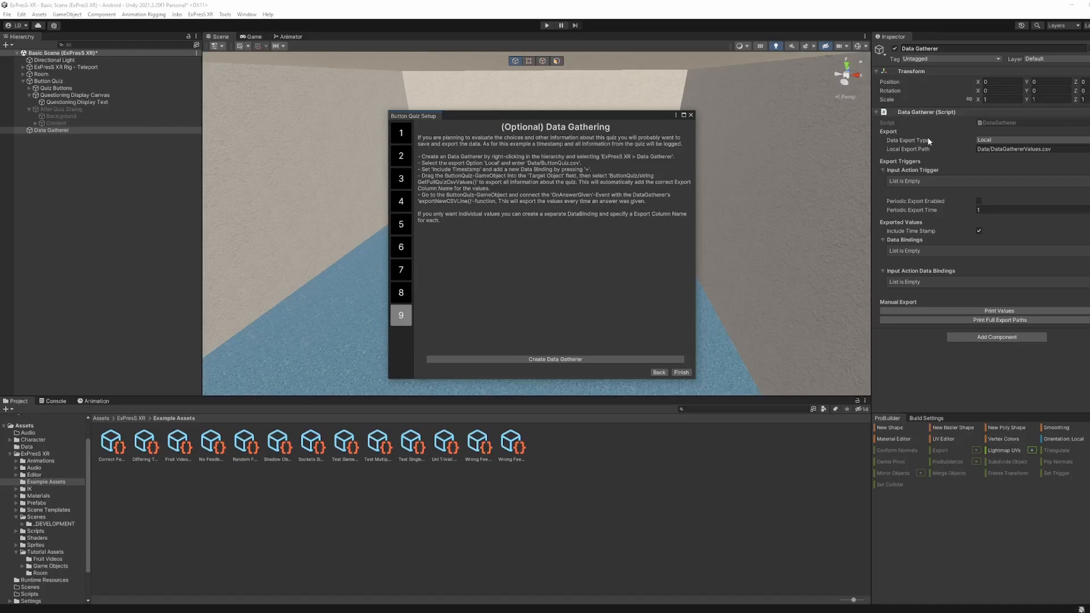
click(1013, 149)
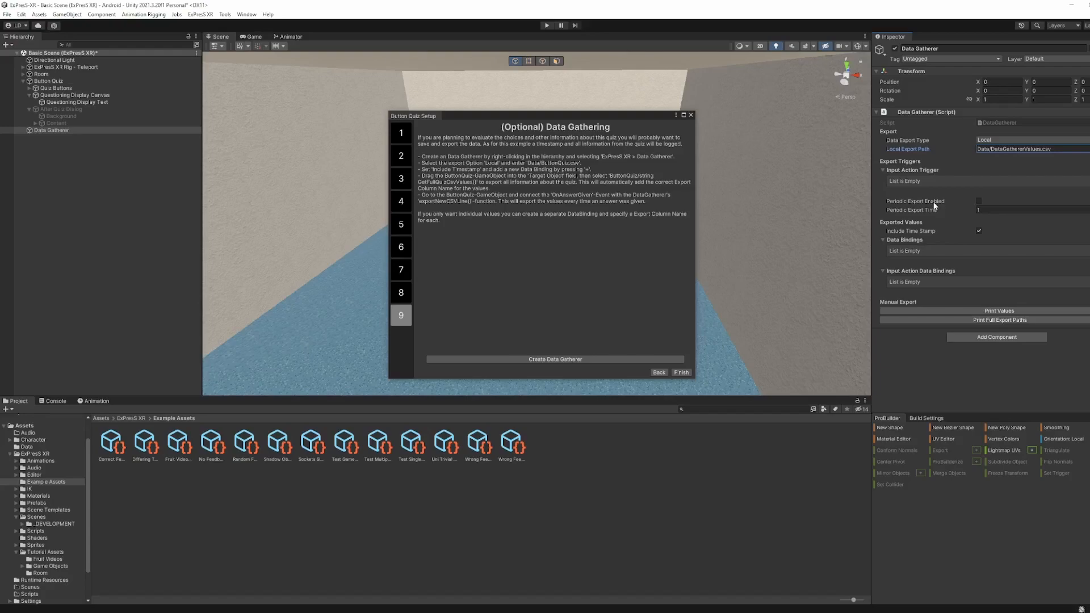
Make the Button Quiz's On Answer Given event call ExportNewCSVLine on the Data Gatherer
click(57, 81)
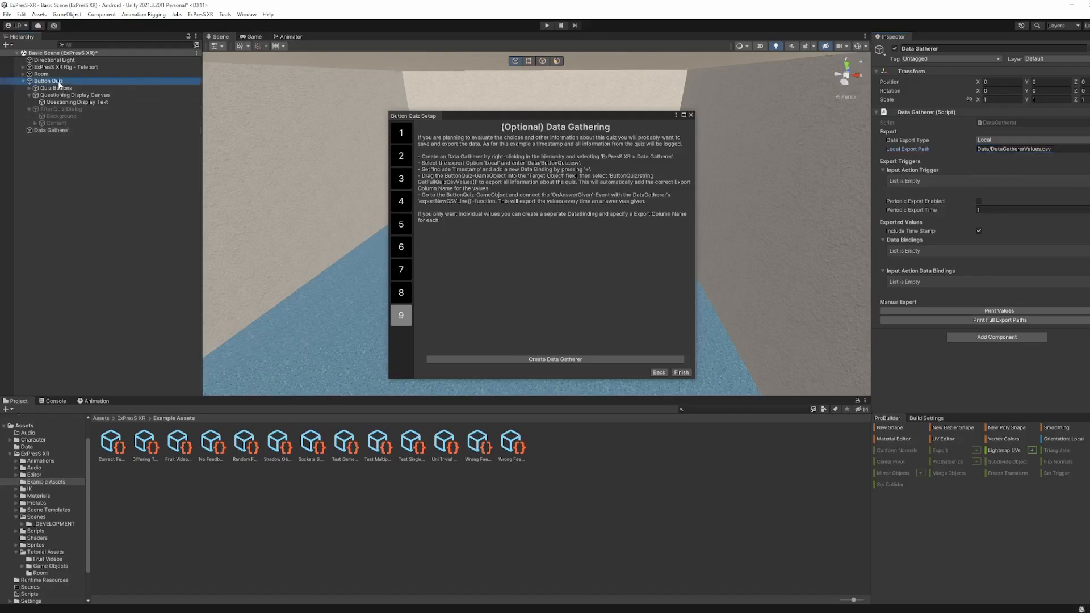
scroll(994, 347, down, 3)
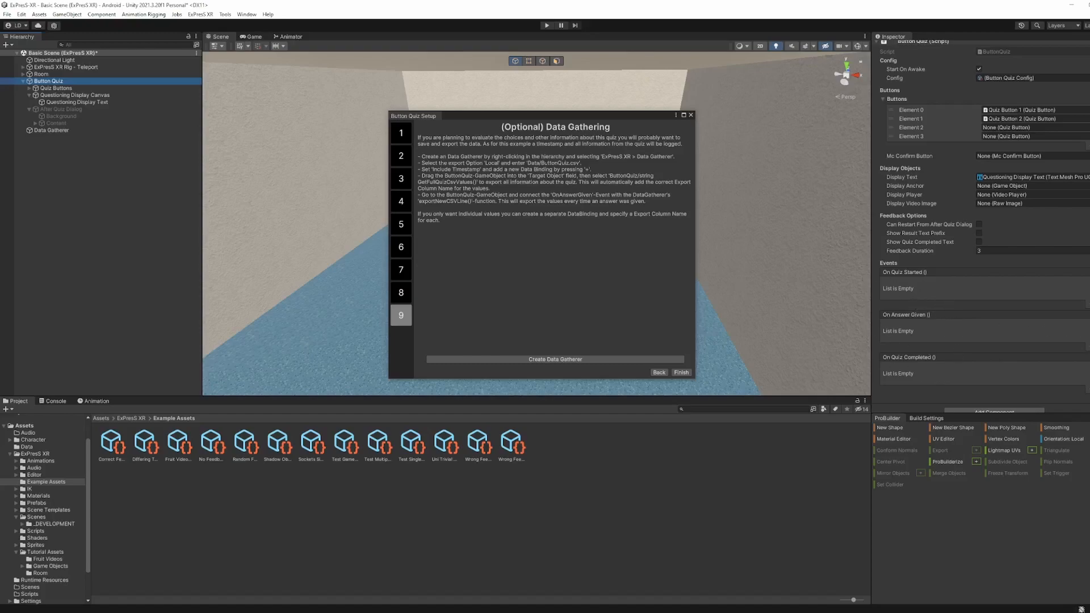
click(1088, 347)
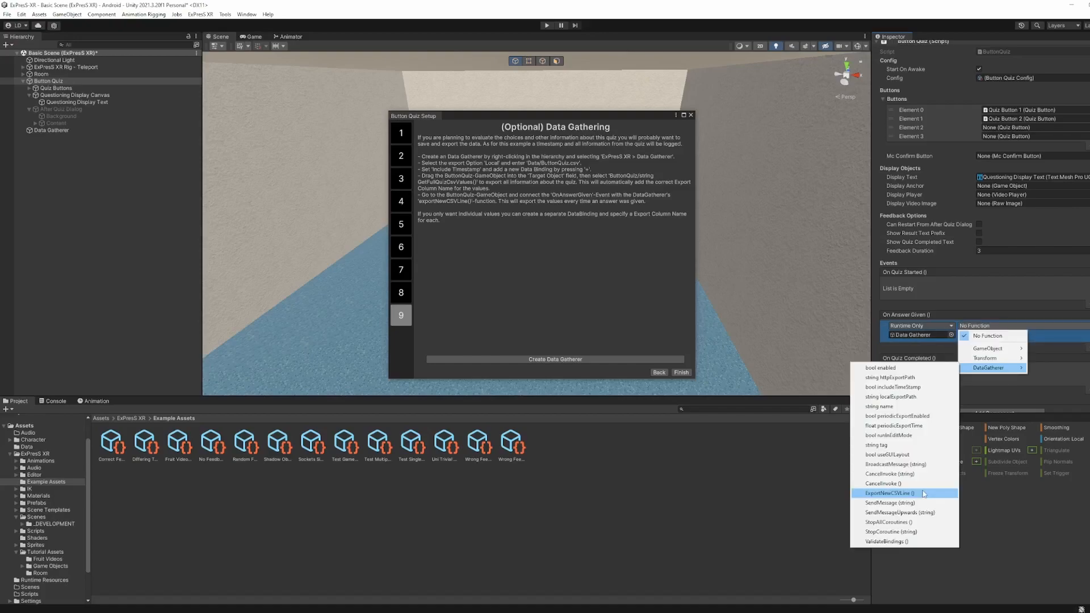
click(923, 493)
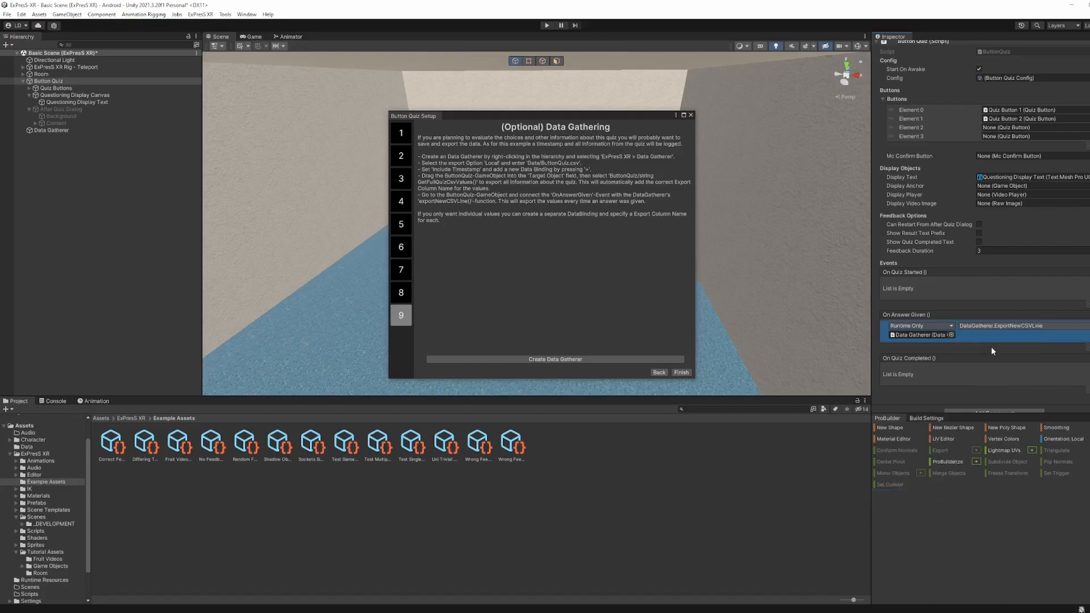
Add a data binding to the Data Gatherer with Button Quiz as target and GetFullQuizCsvValues() as the value to save
click(93, 130)
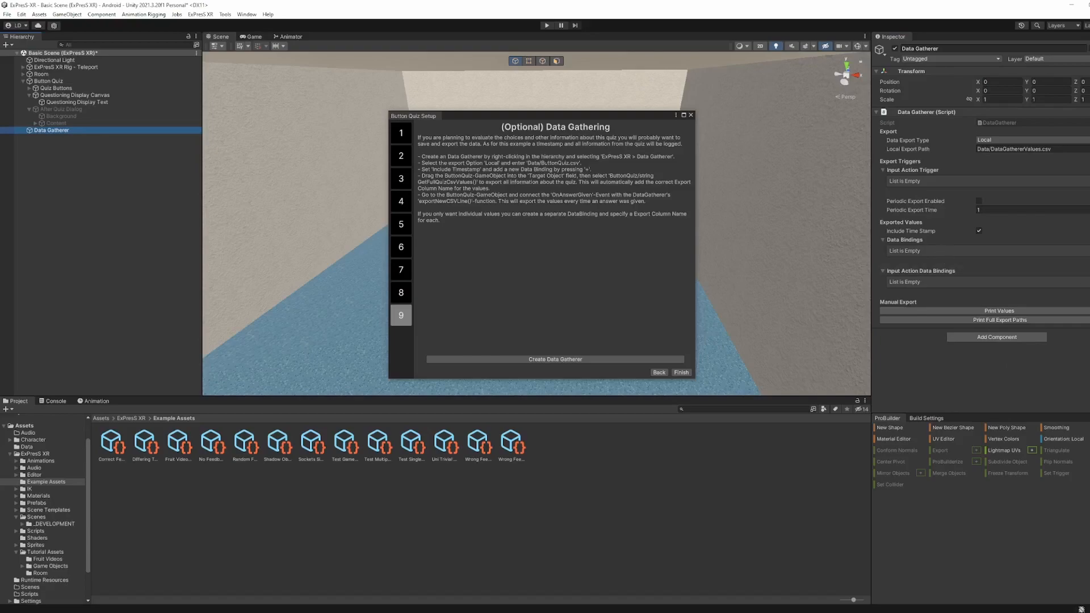
click(878, 228)
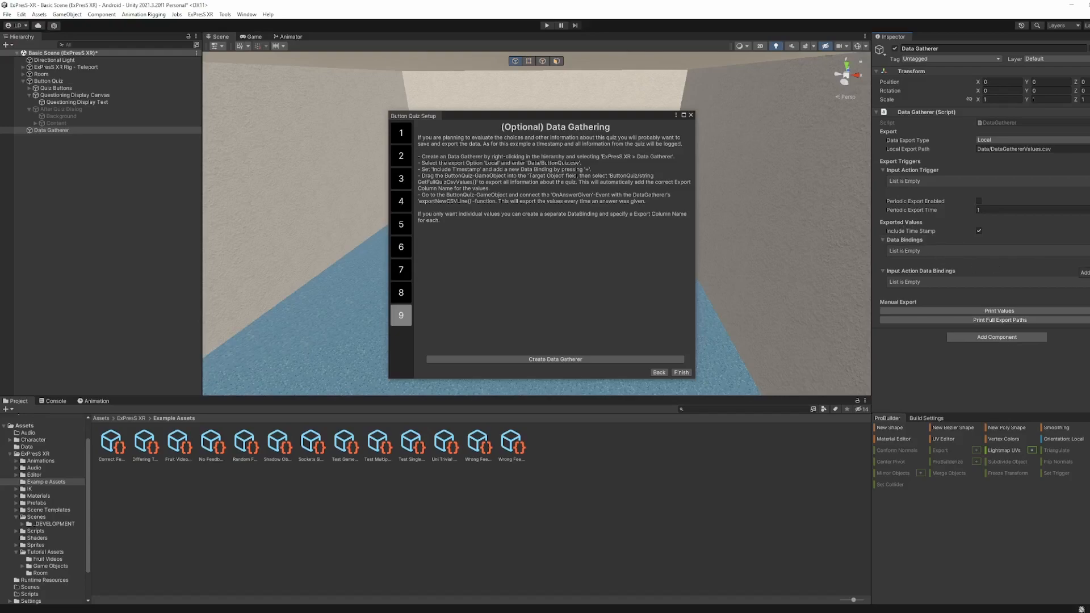
click(1088, 261)
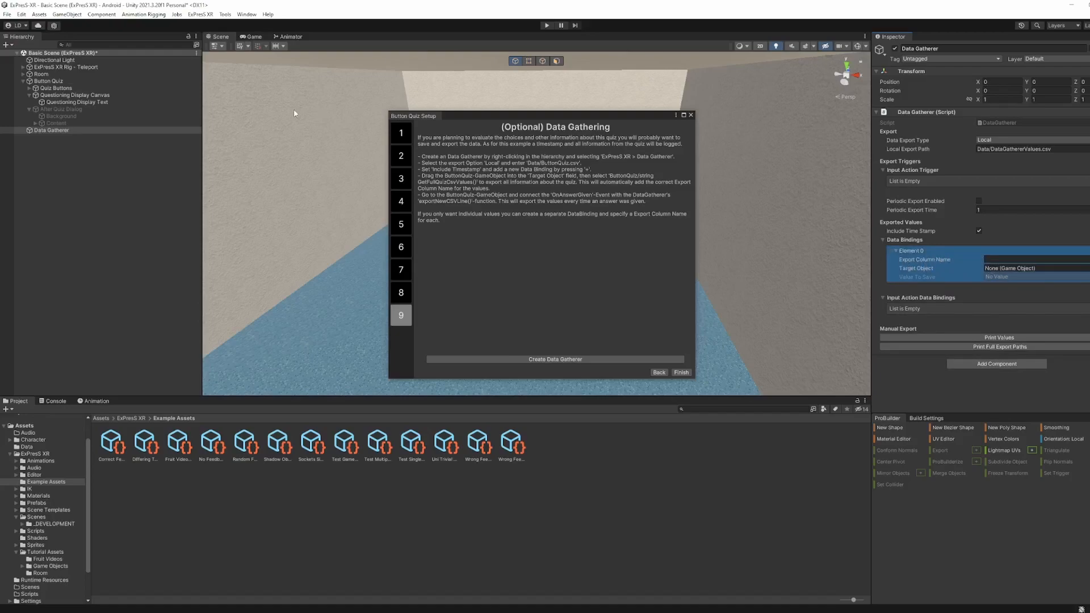
drag(48, 80, 1013, 268)
click(1016, 276)
mouse_move(1018, 319)
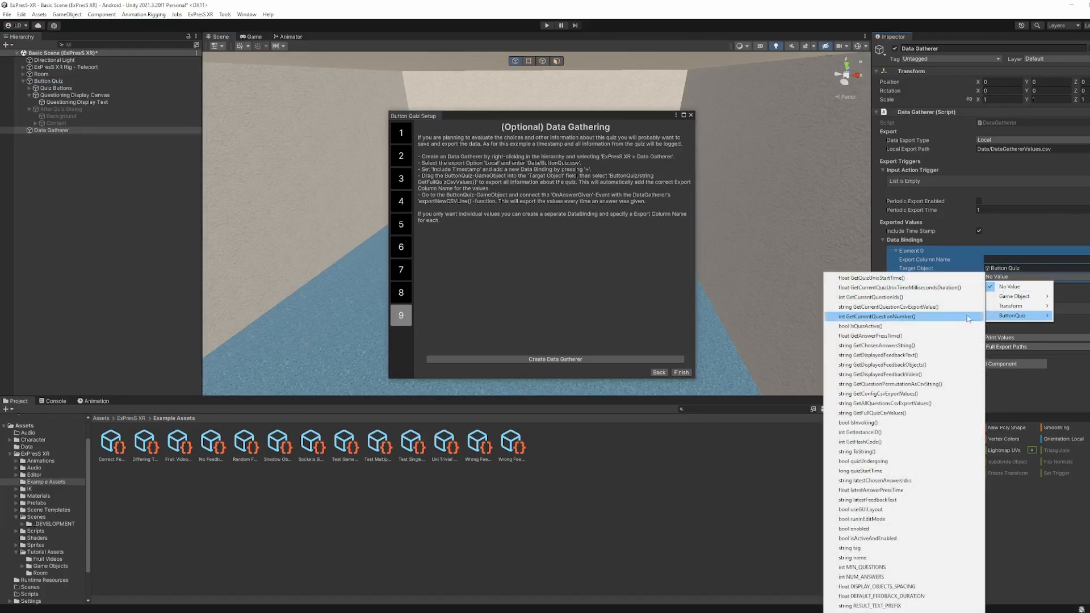
click(931, 415)
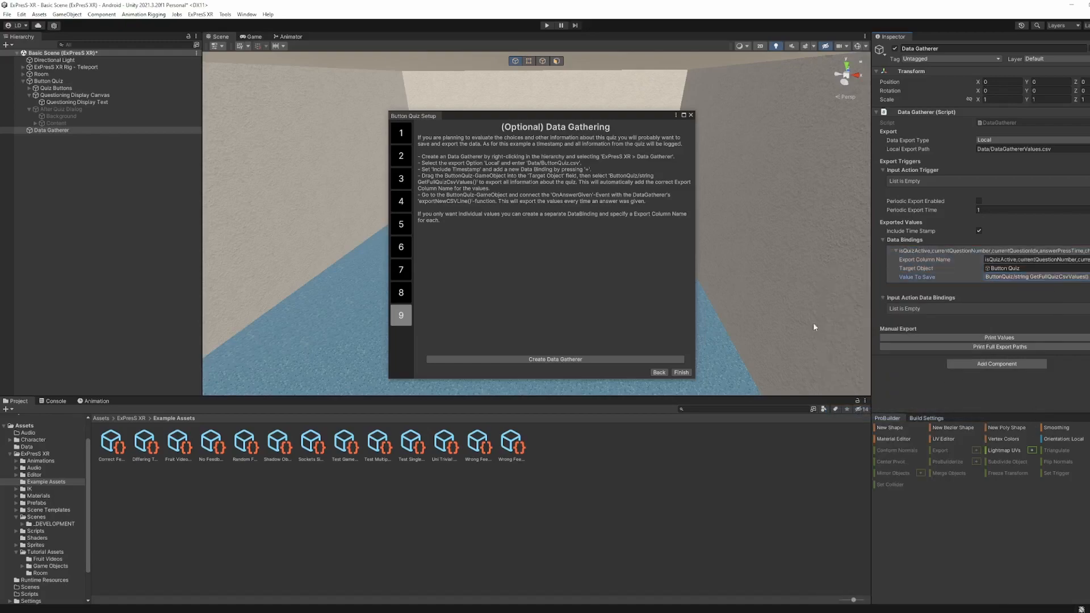
click(996, 259)
drag(1088, 259, 1089, 260)
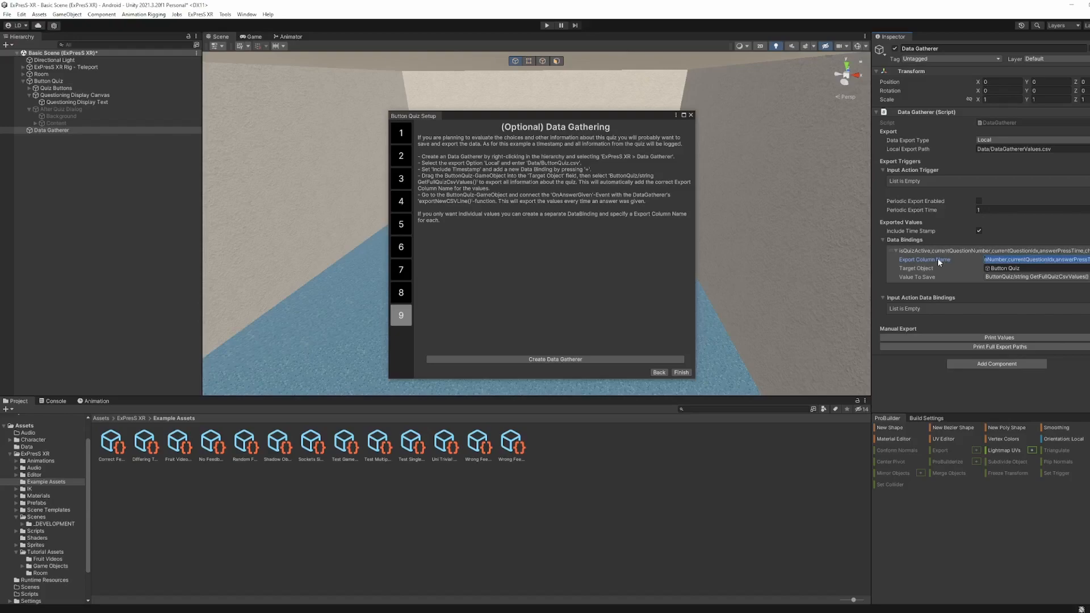
click(917, 258)
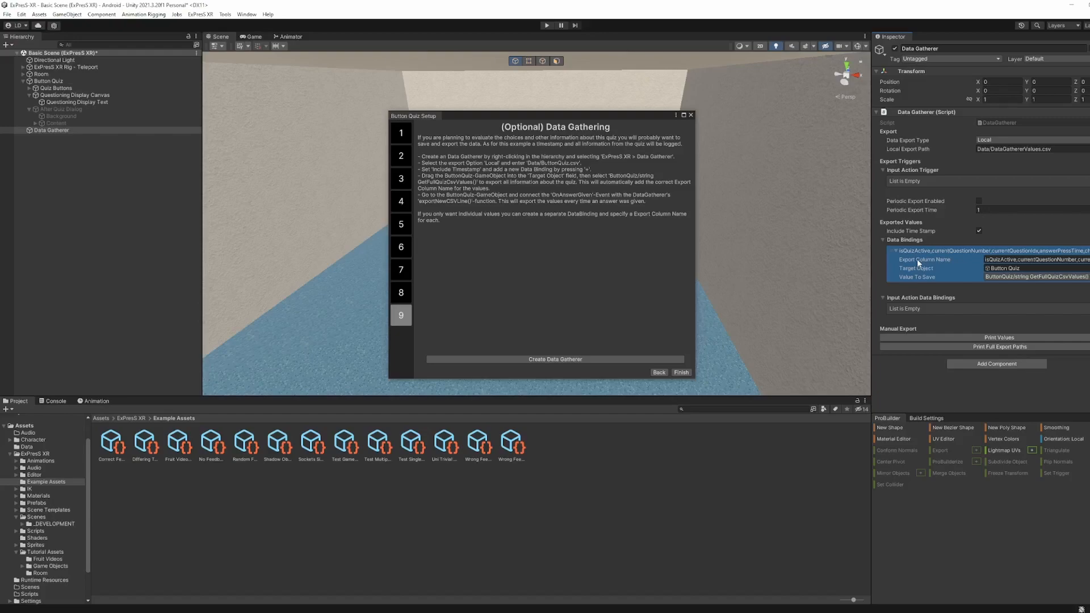